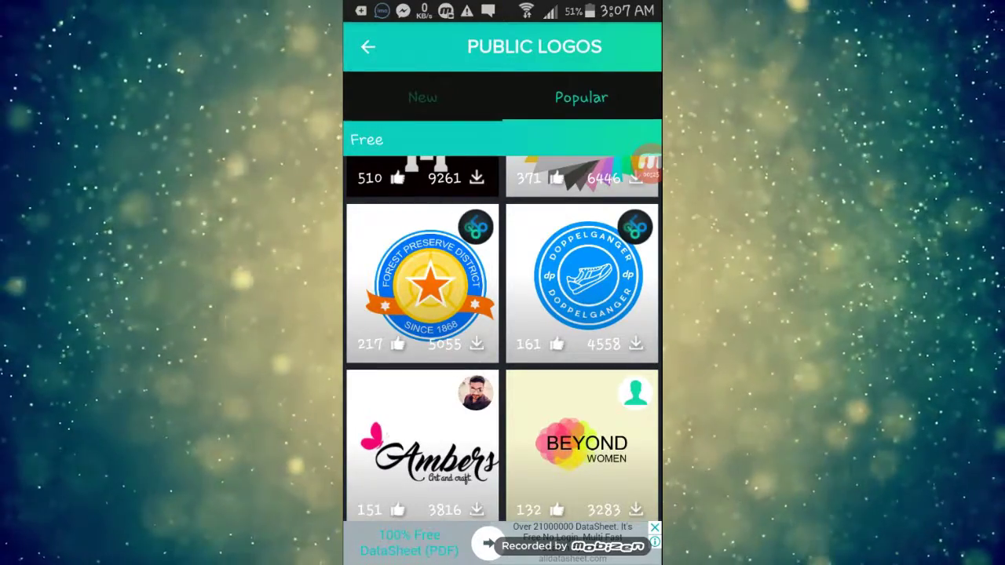
# - Exit Logo Foundry's Public Logos page to the phone's home screen
pyautogui.press('Home')
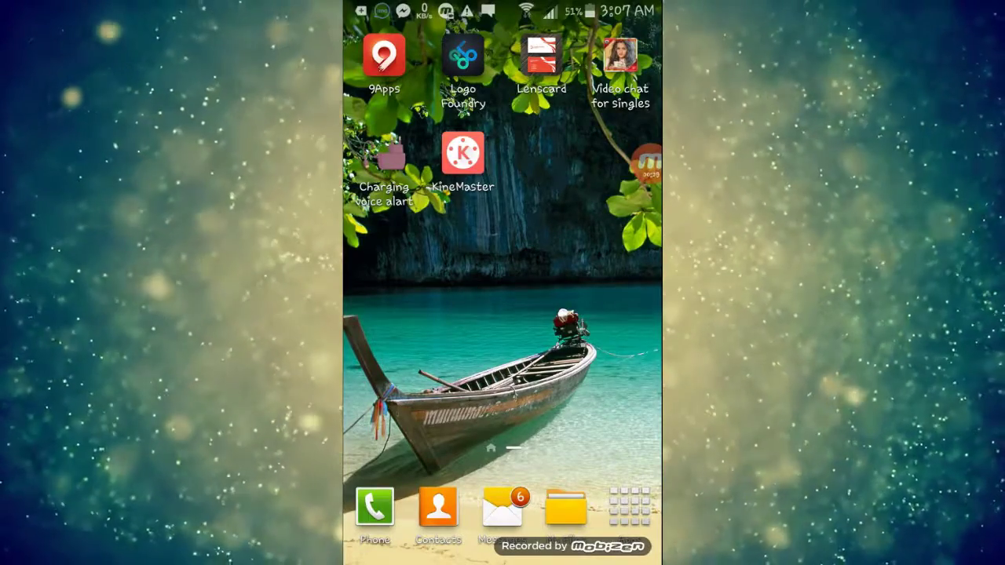
# - Open the Play Store from the app drawer's Samsung folder
pyautogui.click(631, 506)
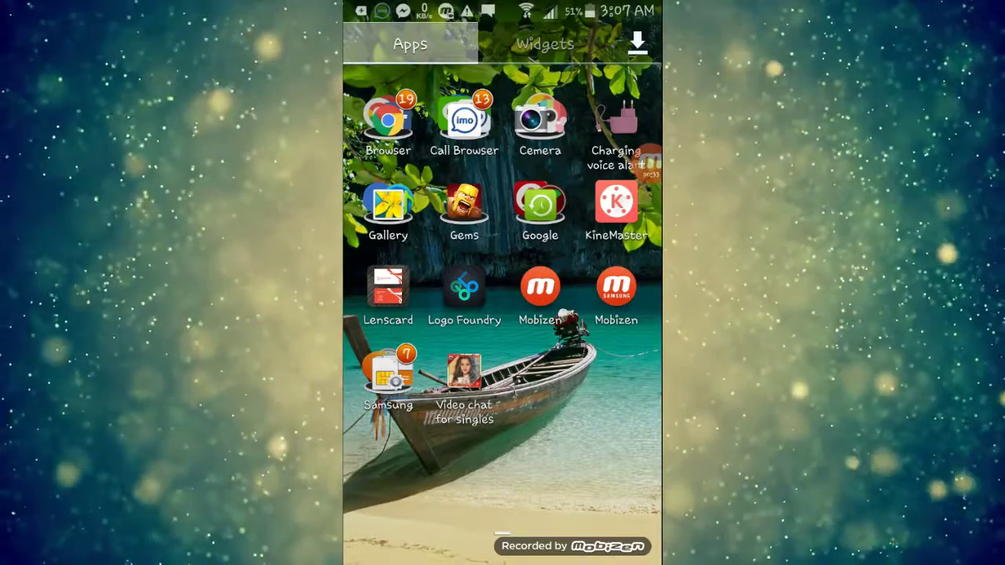
pyautogui.click(388, 377)
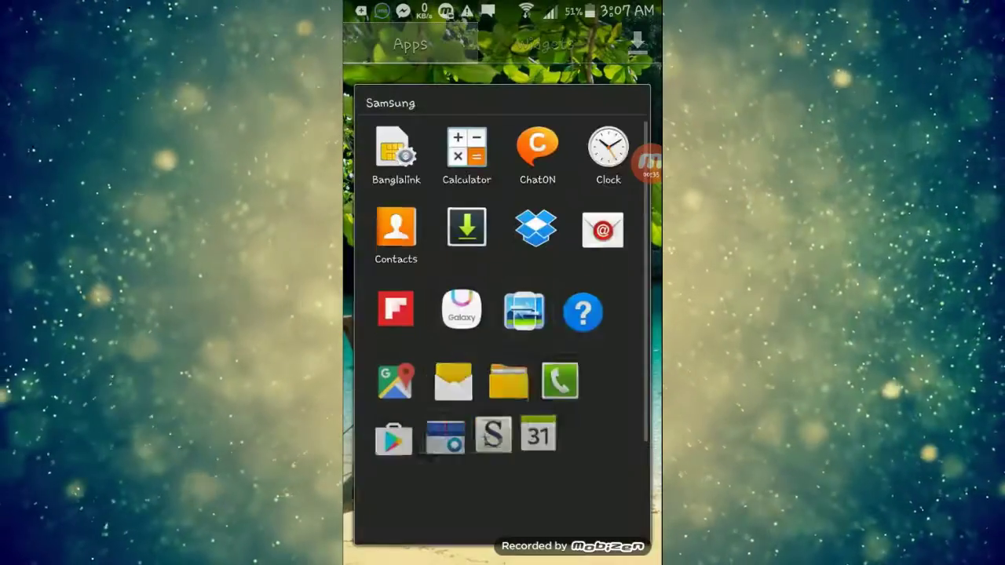
pyautogui.press('Escape')
pyautogui.click(464, 288)
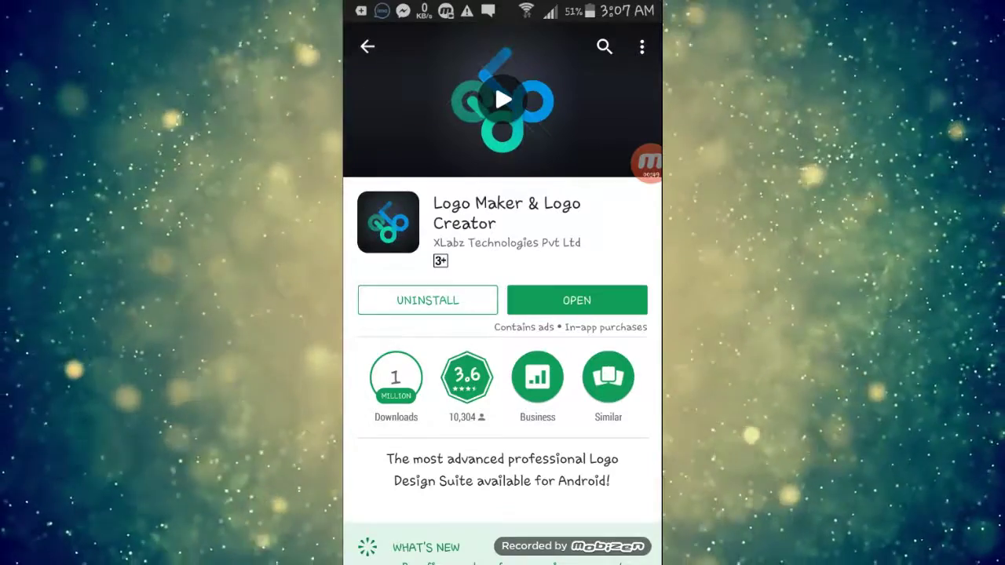
# - Find 'Logo Maker & Logo Creator' in the Play Store and launch the installed app
pyautogui.click(367, 46)
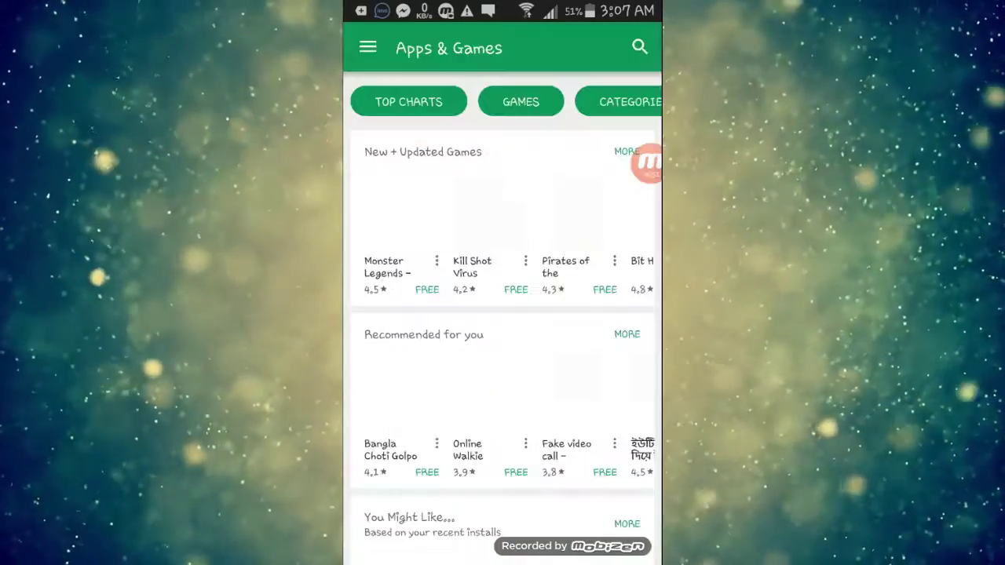
pyautogui.click(640, 47)
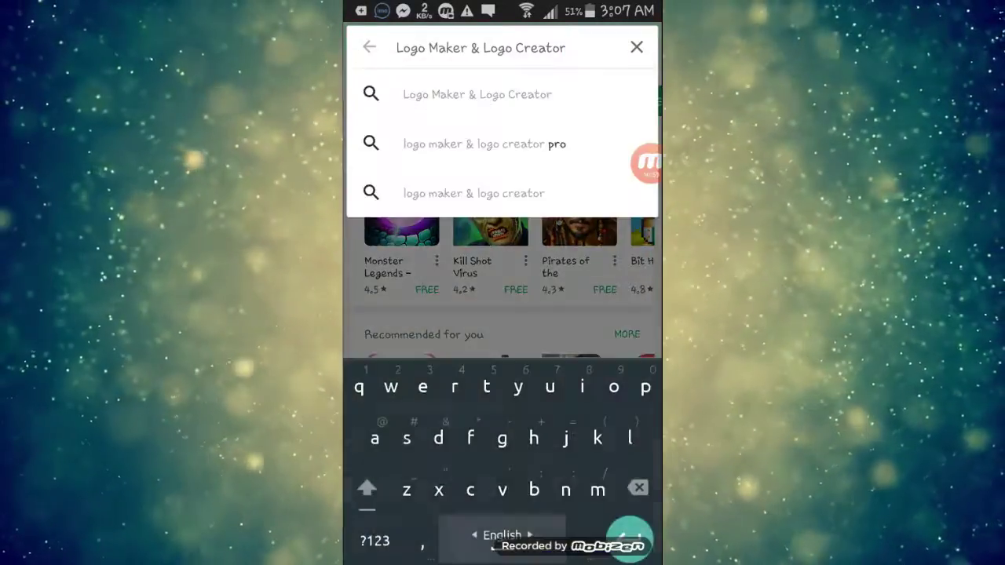
pyautogui.click(476, 94)
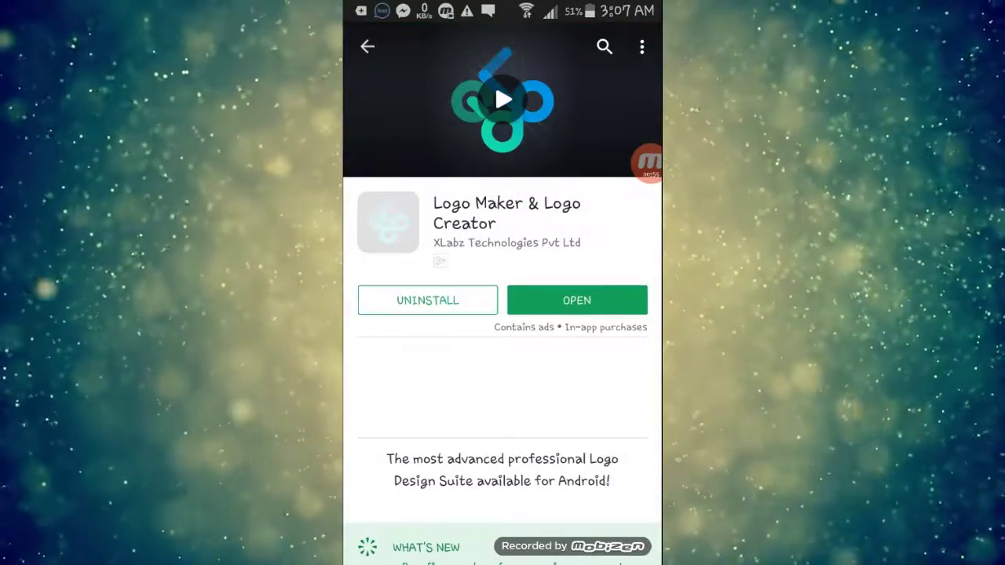
pyautogui.click(576, 299)
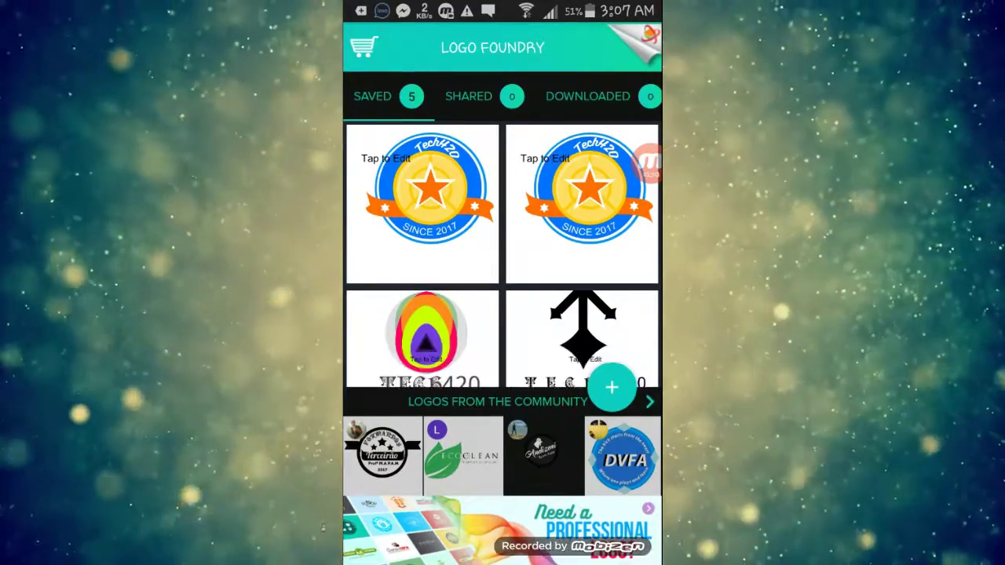
# - Browse the community's New public logos, then switch to the Popular list
pyautogui.click(650, 357)
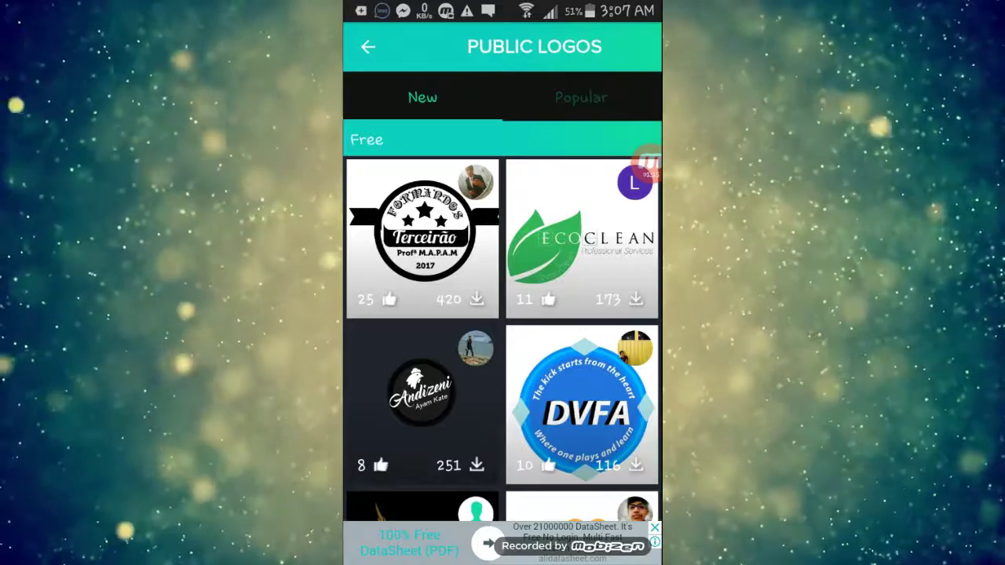
pyautogui.scroll(-3, 503, 338)
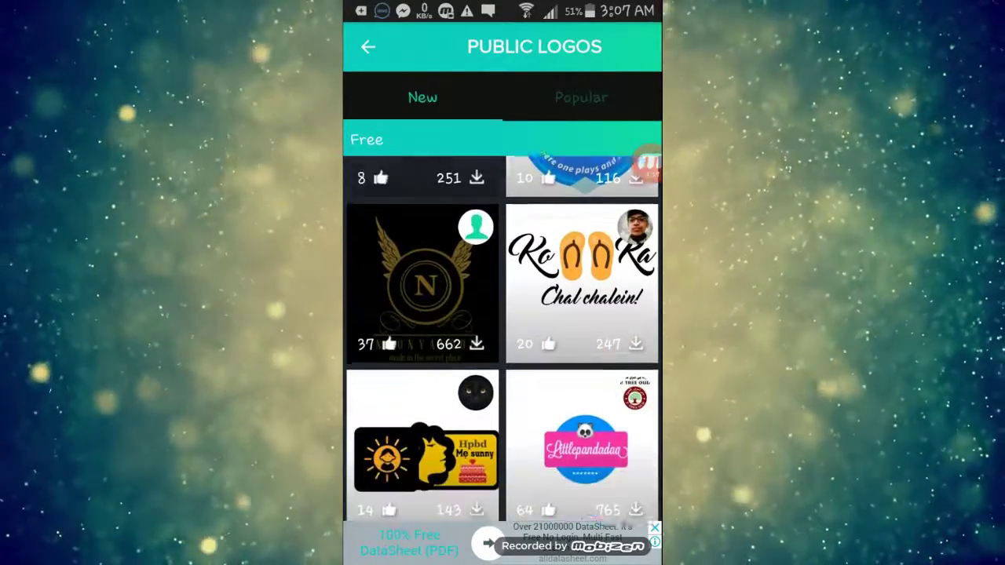
pyautogui.scroll(-2, 503, 337)
pyautogui.scroll(-3, 502, 338)
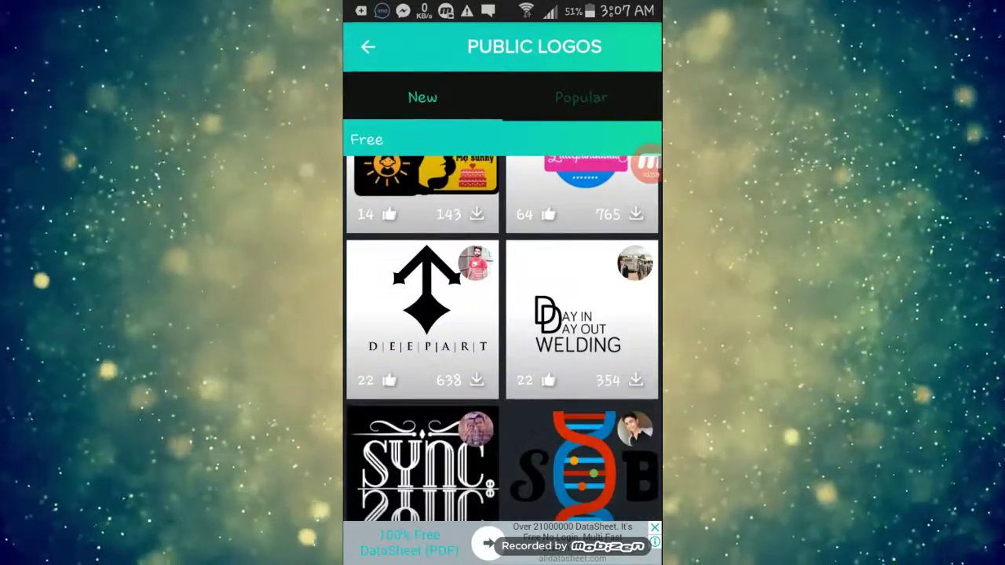
pyautogui.scroll(-2, 503, 337)
pyautogui.scroll(-3, 502, 338)
pyautogui.scroll(-3, 503, 338)
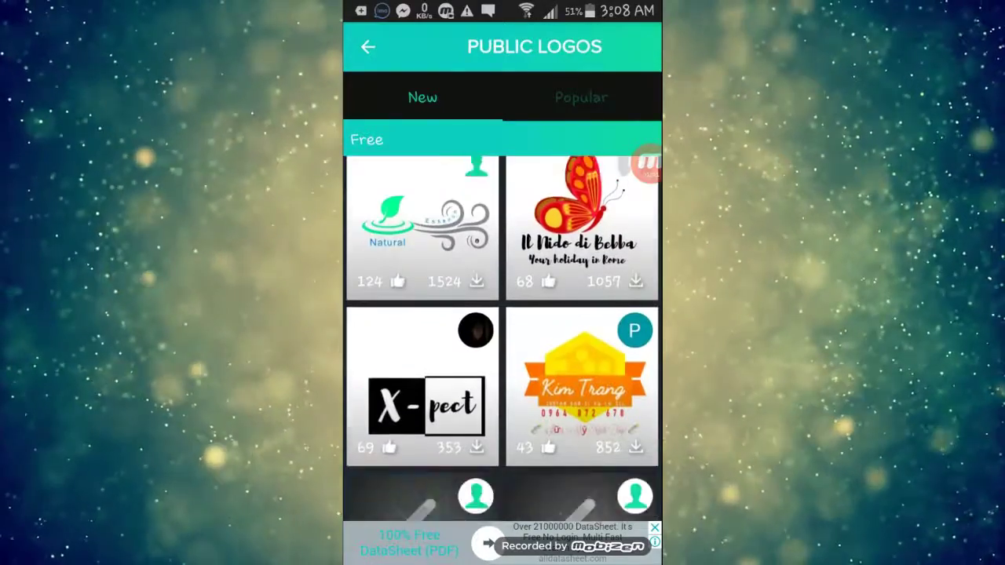
pyautogui.scroll(-3, 502, 338)
pyautogui.scroll(-2, 503, 337)
pyautogui.scroll(-2, 502, 338)
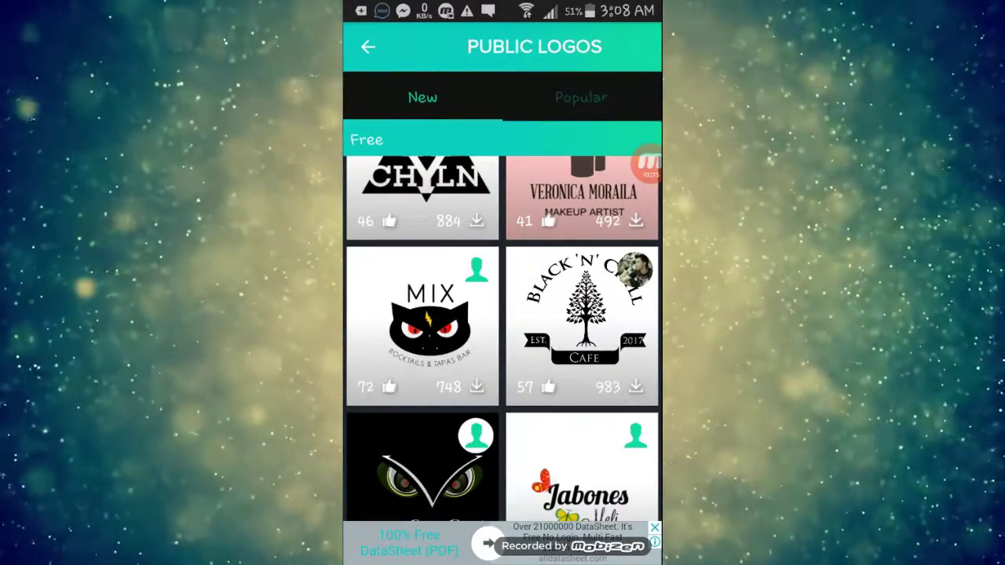
pyautogui.scroll(-3, 503, 337)
pyautogui.scroll(-2, 502, 337)
pyautogui.scroll(-3, 502, 338)
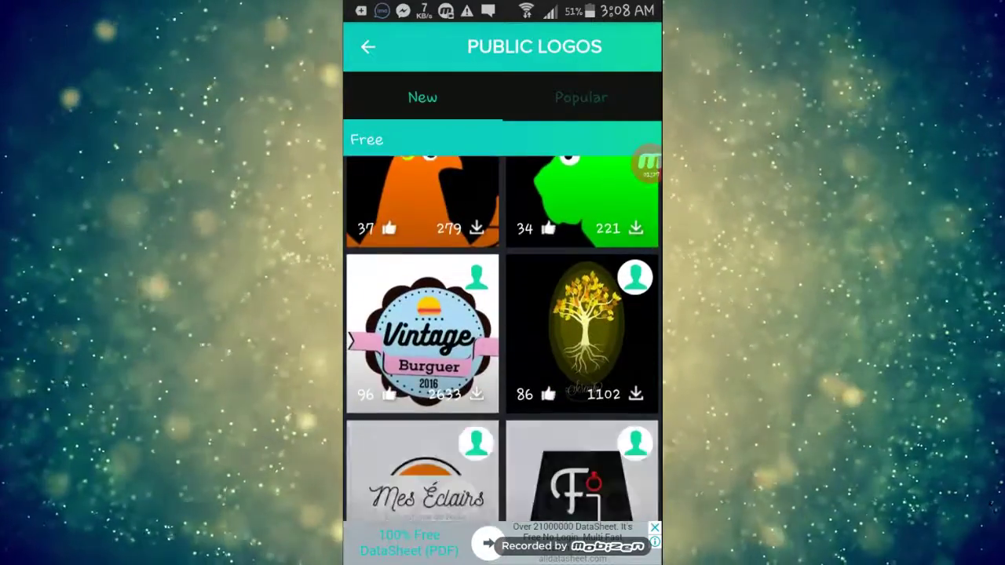
pyautogui.scroll(-3, 502, 338)
pyautogui.scroll(-1, 503, 338)
pyautogui.scroll(-3, 503, 337)
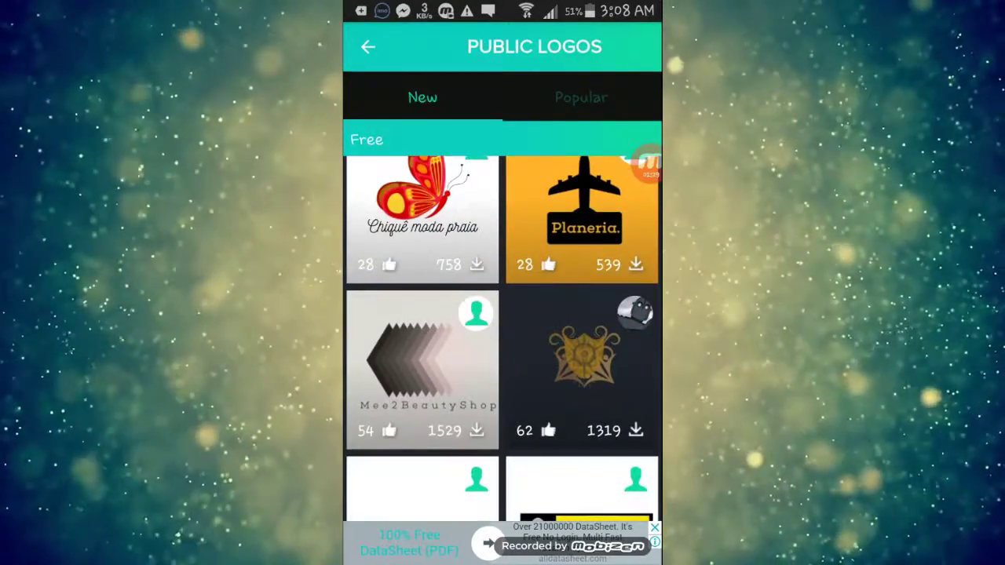
pyautogui.scroll(-2, 502, 338)
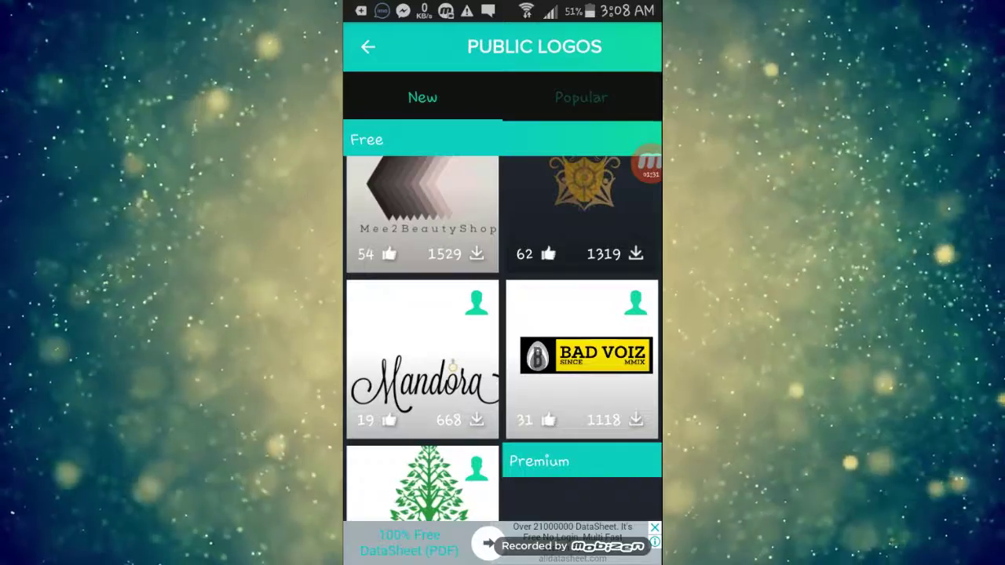
pyautogui.scroll(-1, 502, 338)
pyautogui.scroll(-3, 502, 338)
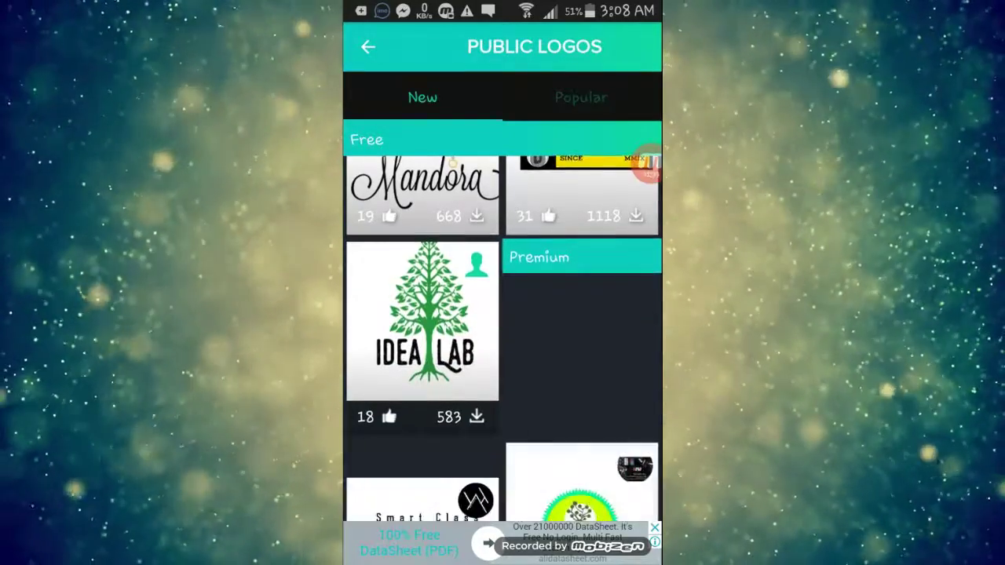
pyautogui.scroll(-3, 503, 338)
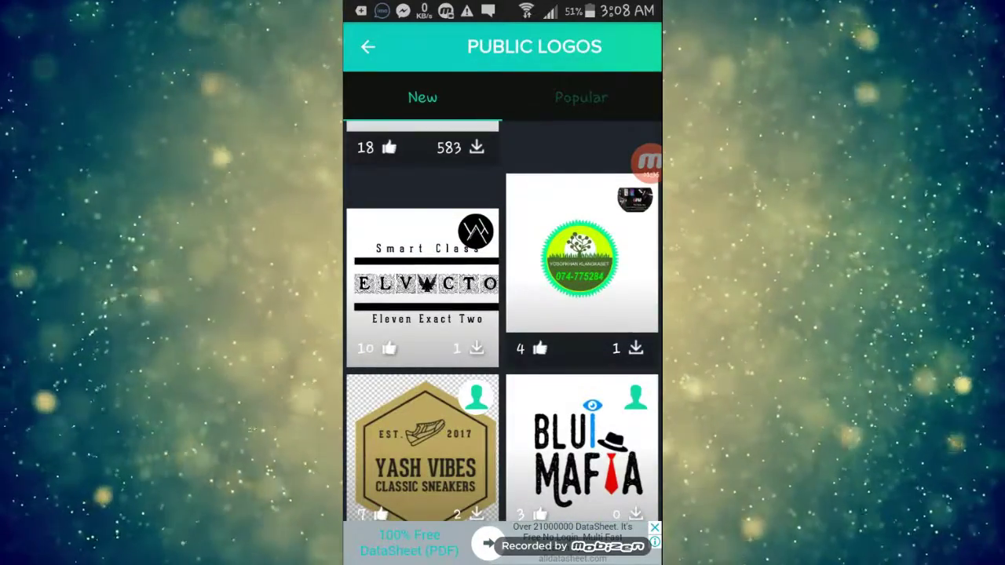
pyautogui.scroll(-3, 502, 338)
pyautogui.scroll(-2, 503, 337)
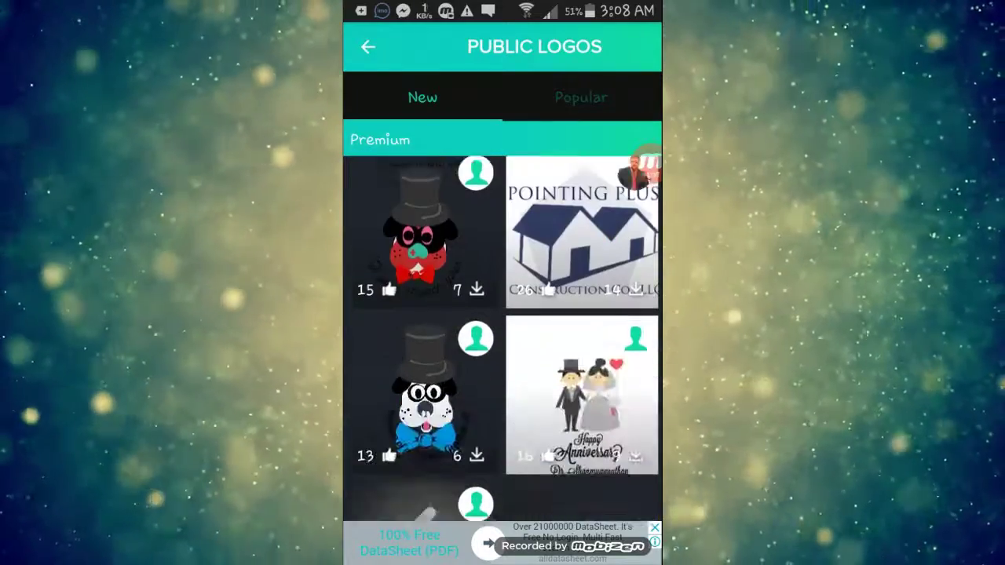
pyautogui.scroll(-2, 502, 337)
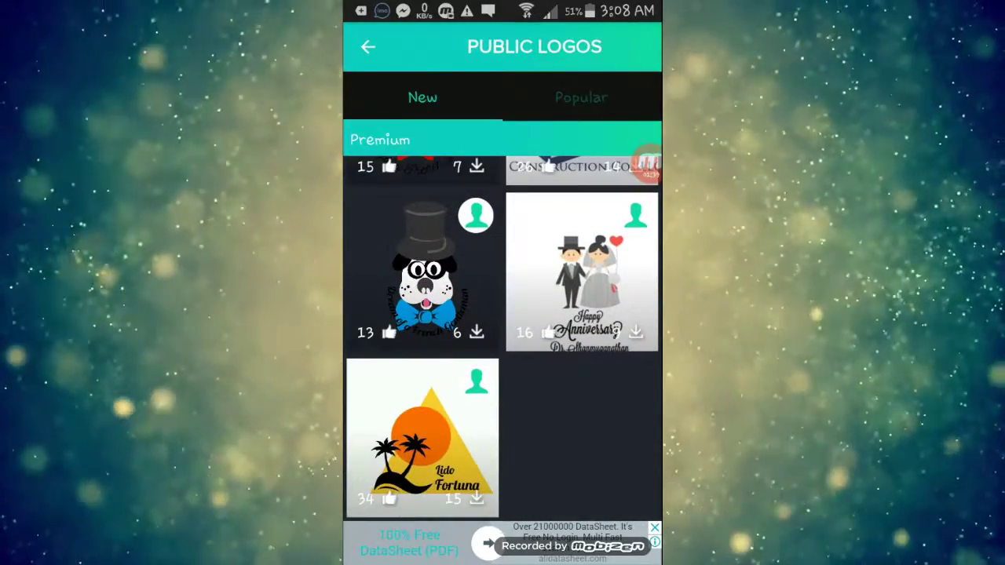
pyautogui.click(581, 97)
# - Load the free Sportsfest 2016 template from the Popular logos into the editor
pyautogui.scroll(-3, 502, 338)
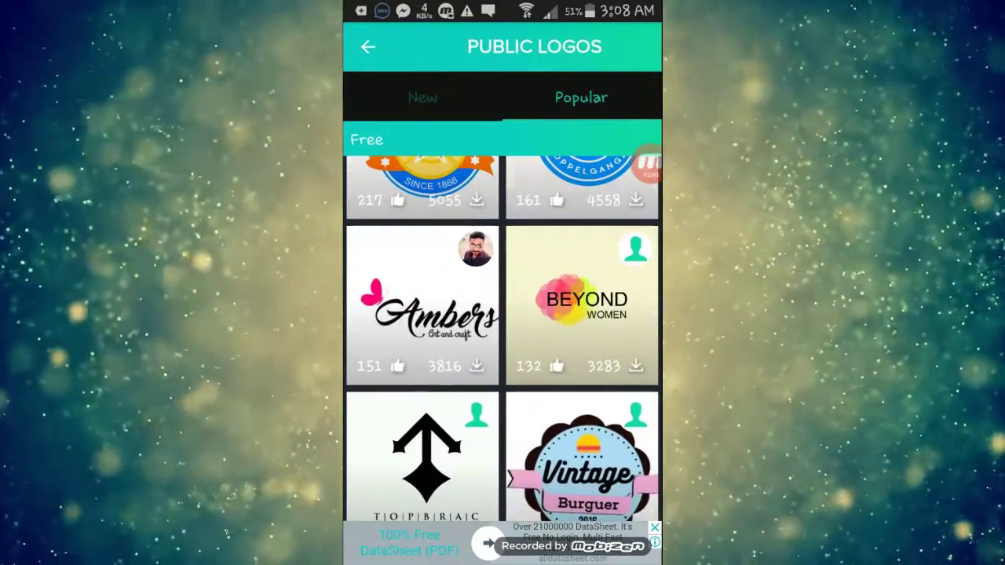
pyautogui.scroll(-3, 502, 337)
pyautogui.scroll(-3, 503, 337)
pyautogui.scroll(-3, 503, 337)
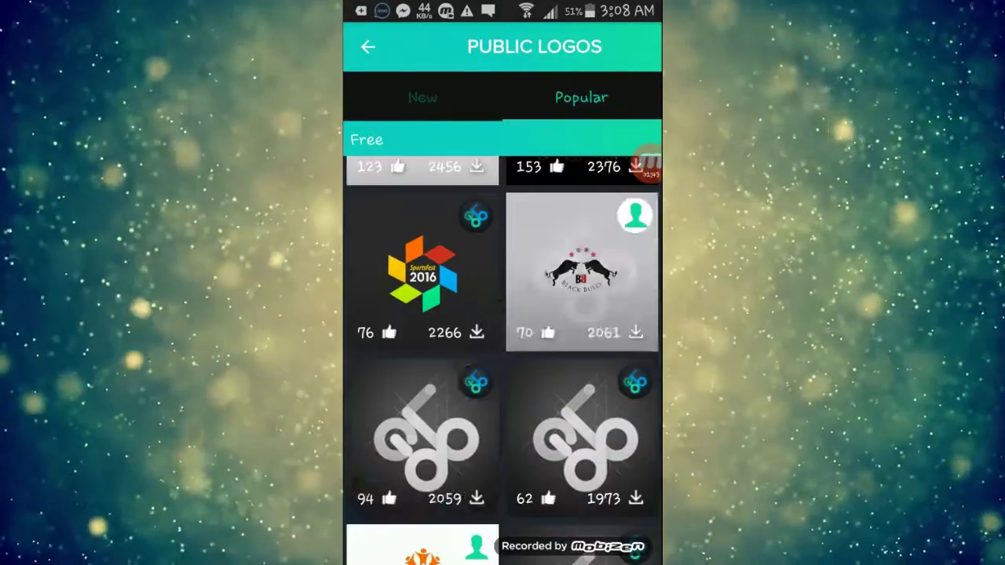
pyautogui.scroll(-1, 502, 353)
pyautogui.scroll(-1, 503, 353)
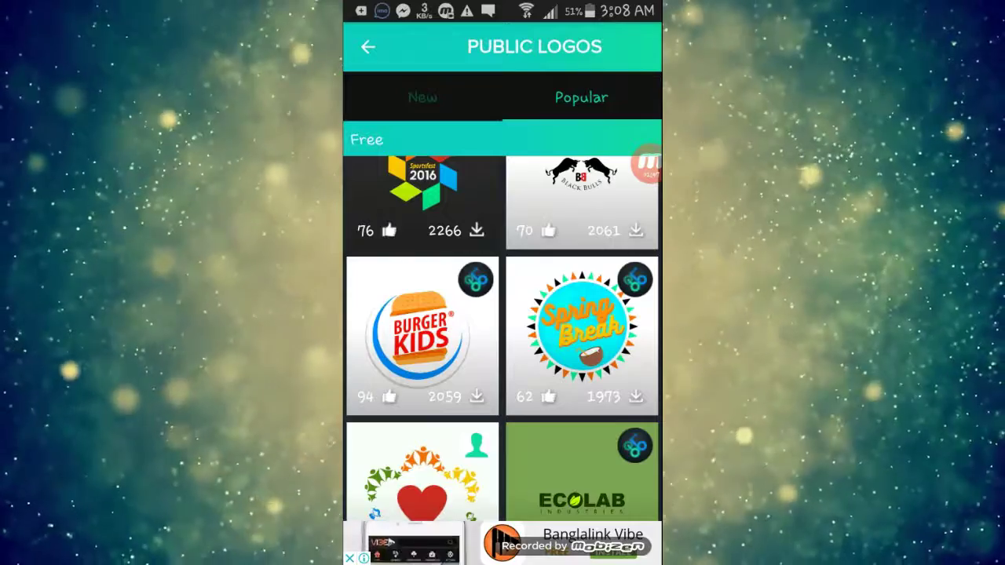
pyautogui.scroll(-2, 502, 337)
pyautogui.scroll(2, 502, 337)
pyautogui.scroll(2, 502, 337)
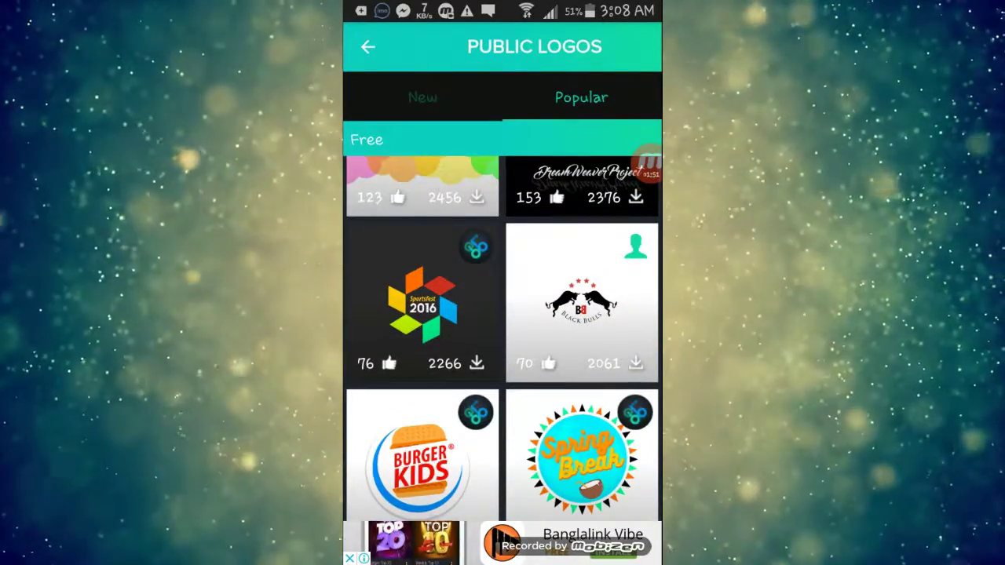
pyautogui.click(423, 303)
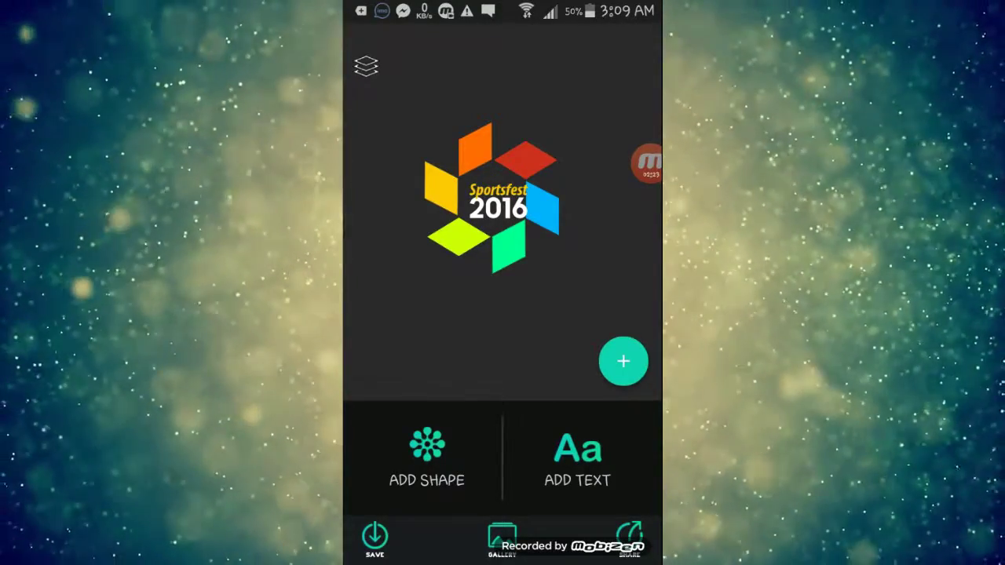
pyautogui.click(577, 459)
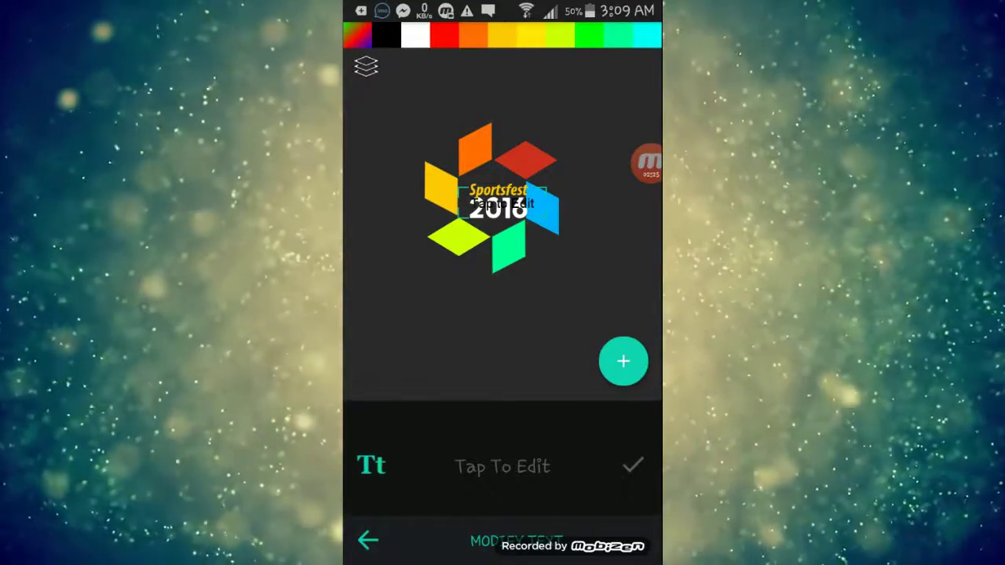
# - Change the logo's year text from 2016 to 2017
pyautogui.moveTo(498, 209)
pyautogui.mouseDown()
pyautogui.moveTo(507, 254)
pyautogui.moveTo(590, 243)
pyautogui.mouseUp()
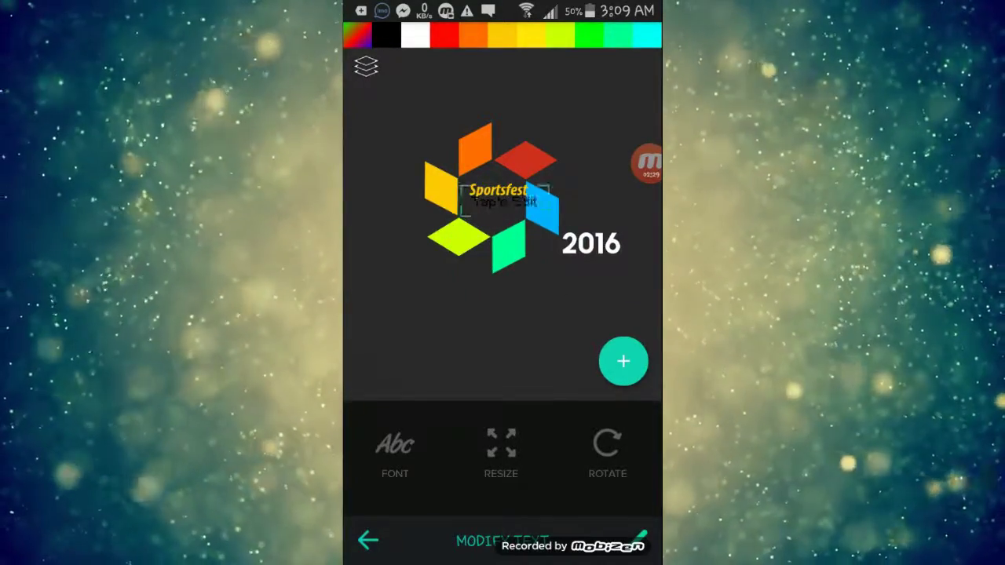
pyautogui.moveTo(504, 202)
pyautogui.mouseDown()
pyautogui.moveTo(488, 280)
pyautogui.moveTo(562, 167)
pyautogui.mouseUp()
pyautogui.moveTo(591, 244); pyautogui.dragTo(496, 208)
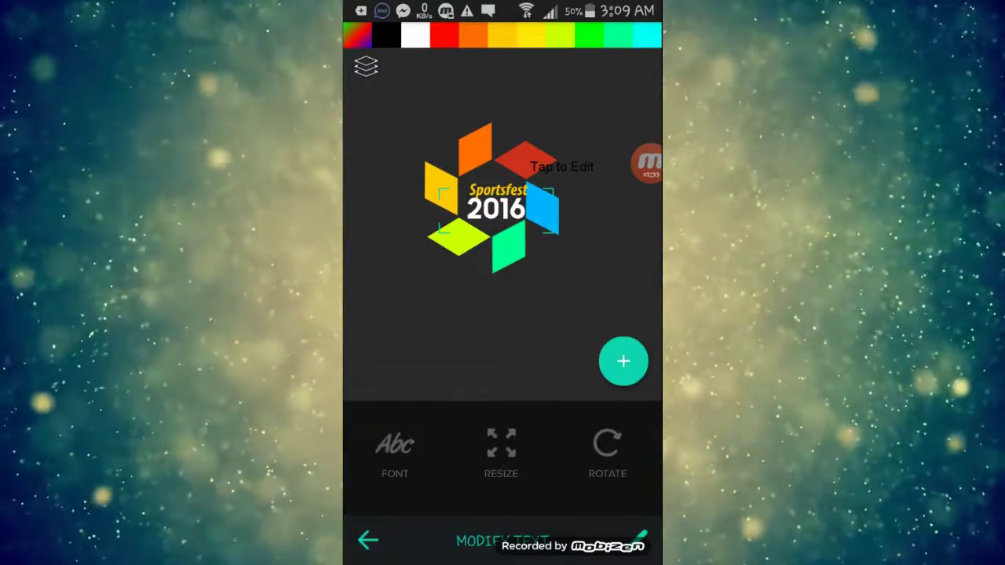
pyautogui.click(496, 208)
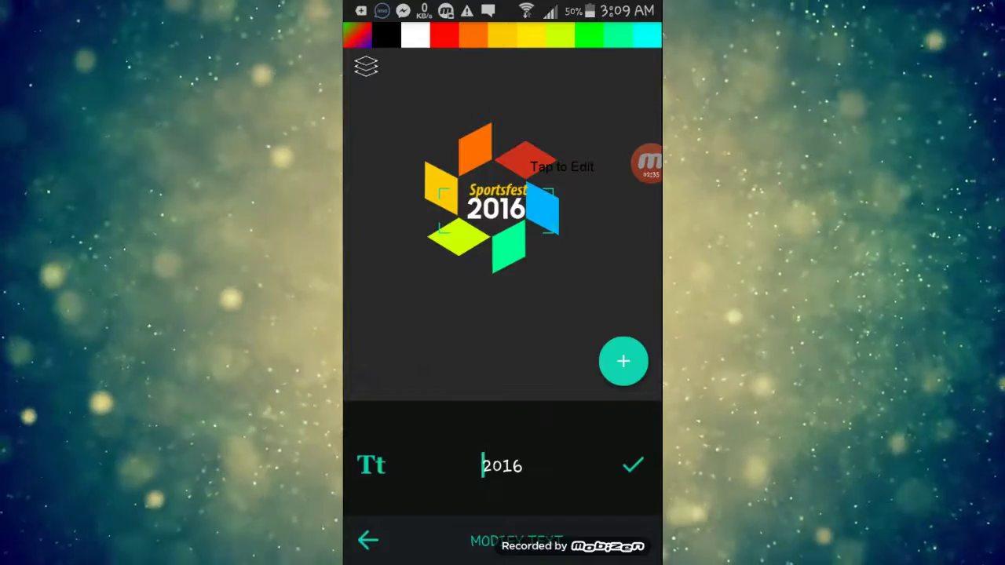
pyautogui.click(519, 465)
pyautogui.press('BackSpace')
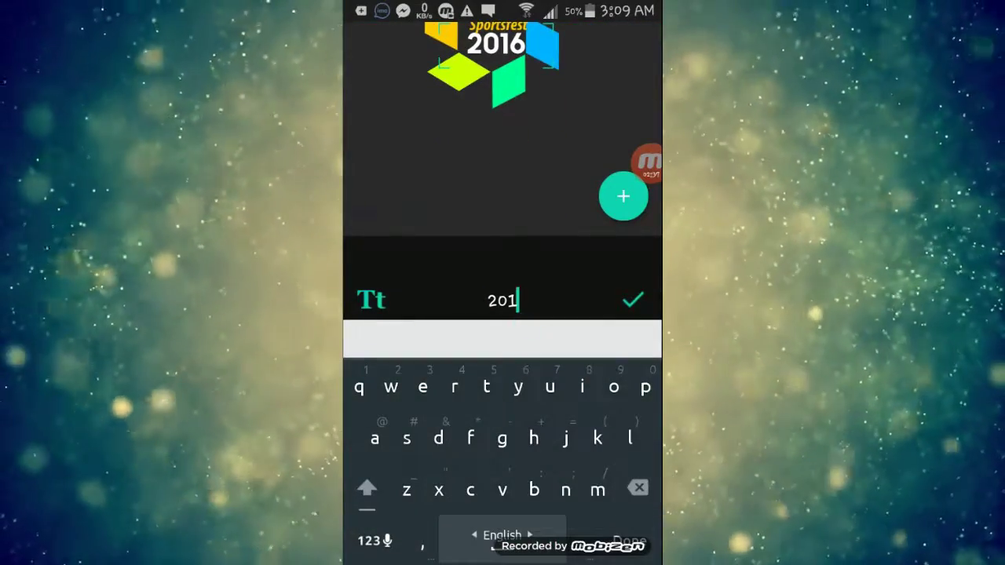
pyautogui.click(375, 541)
pyautogui.write('7')
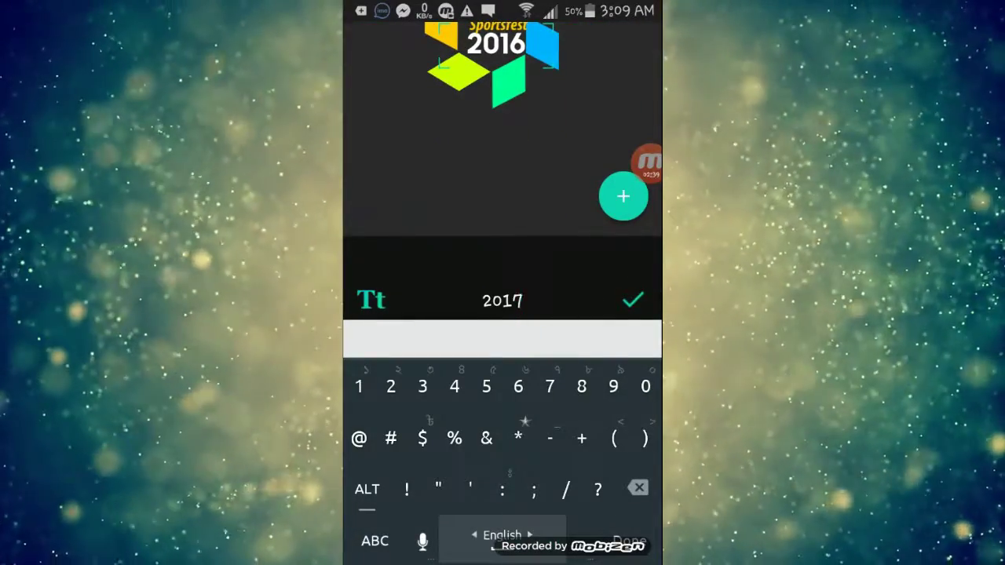
pyautogui.click(633, 300)
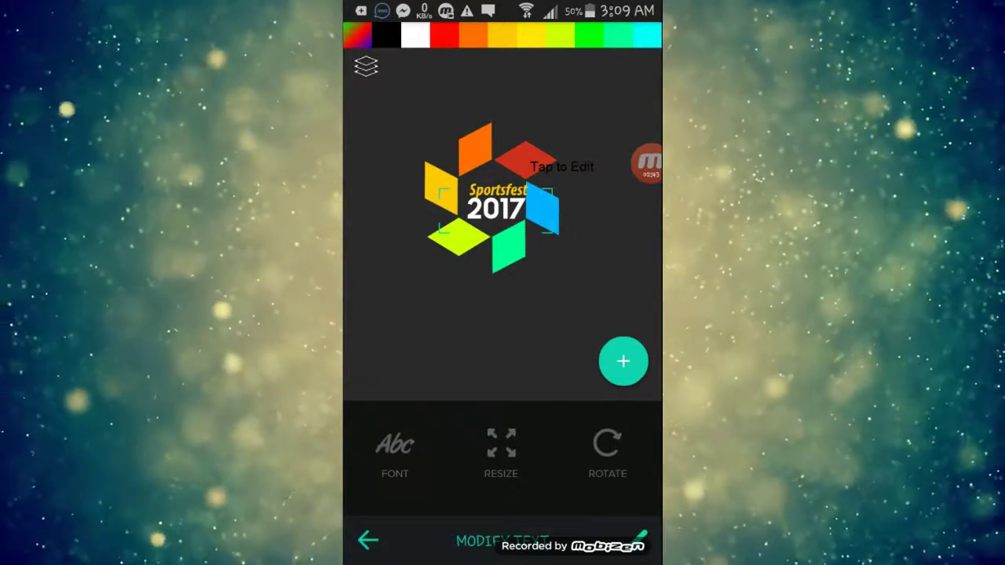
# - Nudge the green diamond slightly right and the Sportsfest 2017 text slightly down
pyautogui.click(507, 250)
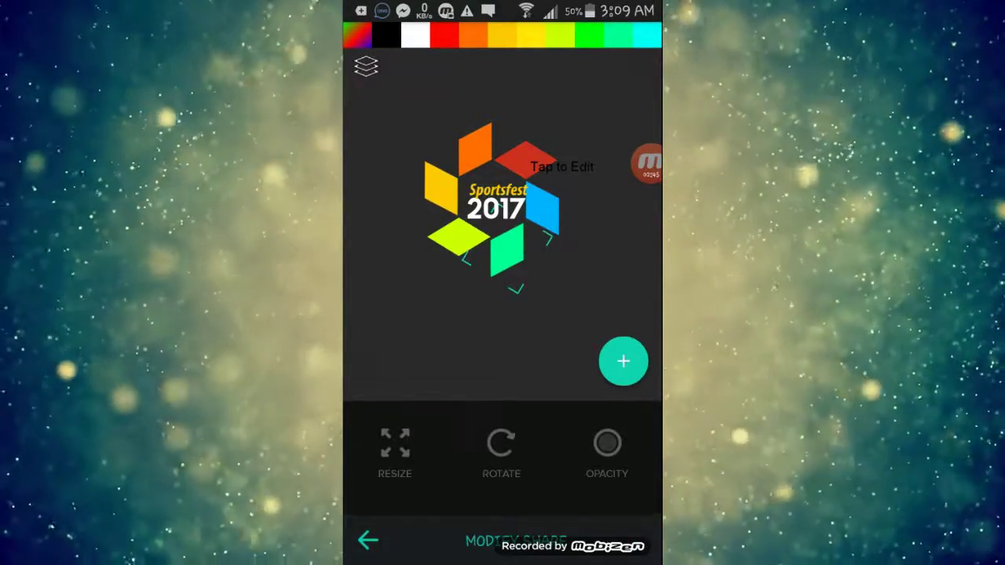
pyautogui.moveTo(507, 250); pyautogui.dragTo(511, 250)
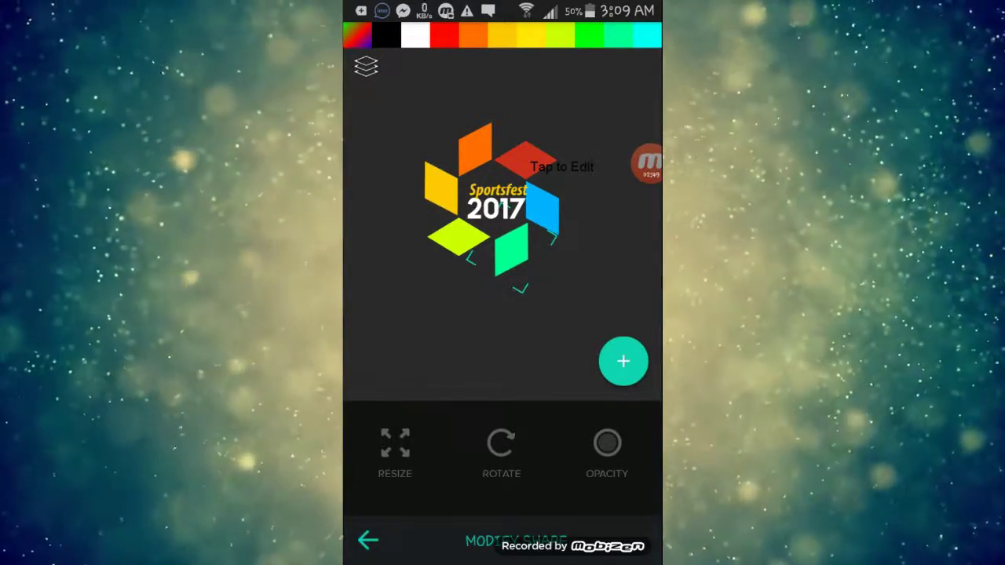
pyautogui.click(503, 330)
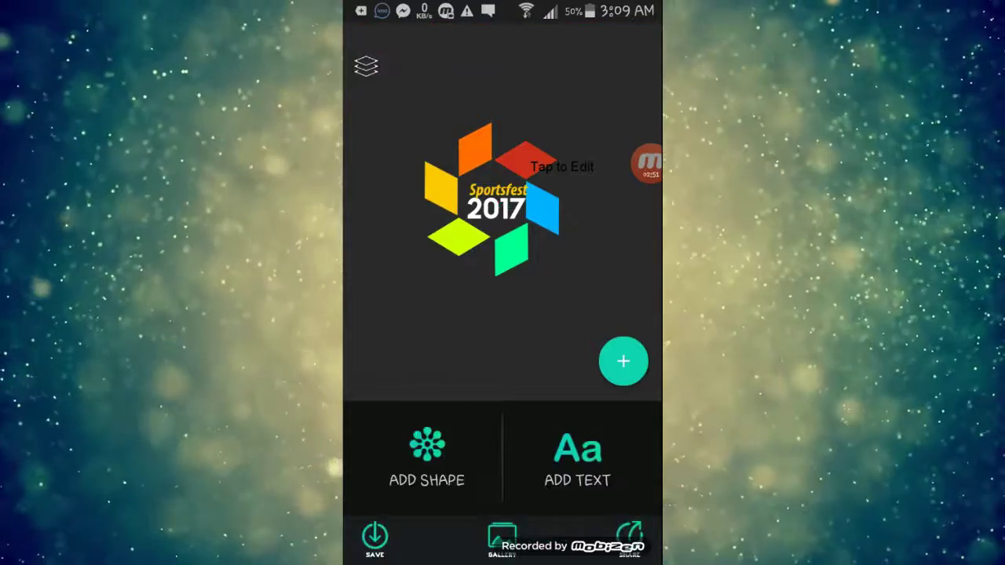
pyautogui.click(496, 206)
pyautogui.moveTo(497, 205); pyautogui.dragTo(496, 211)
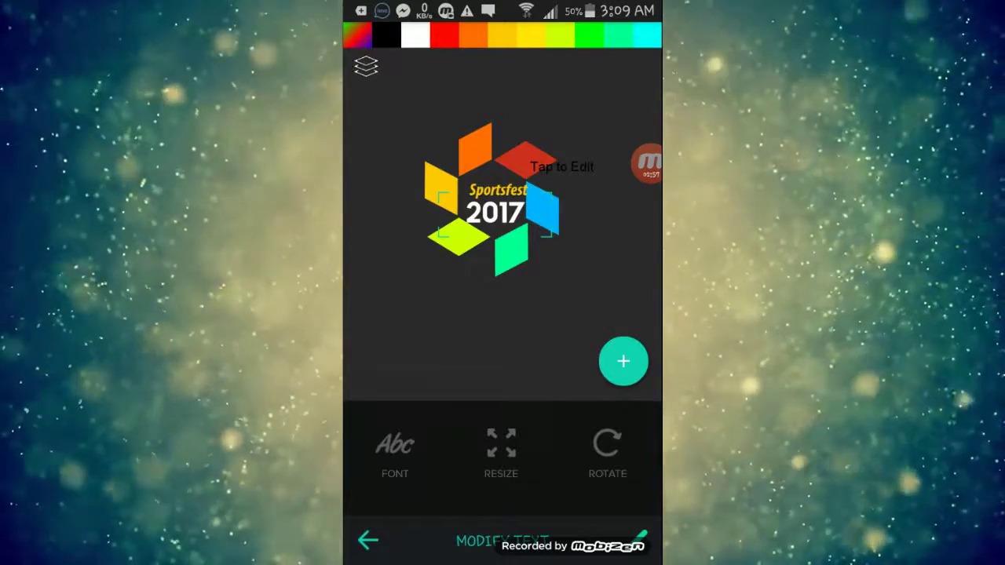
pyautogui.click(499, 200)
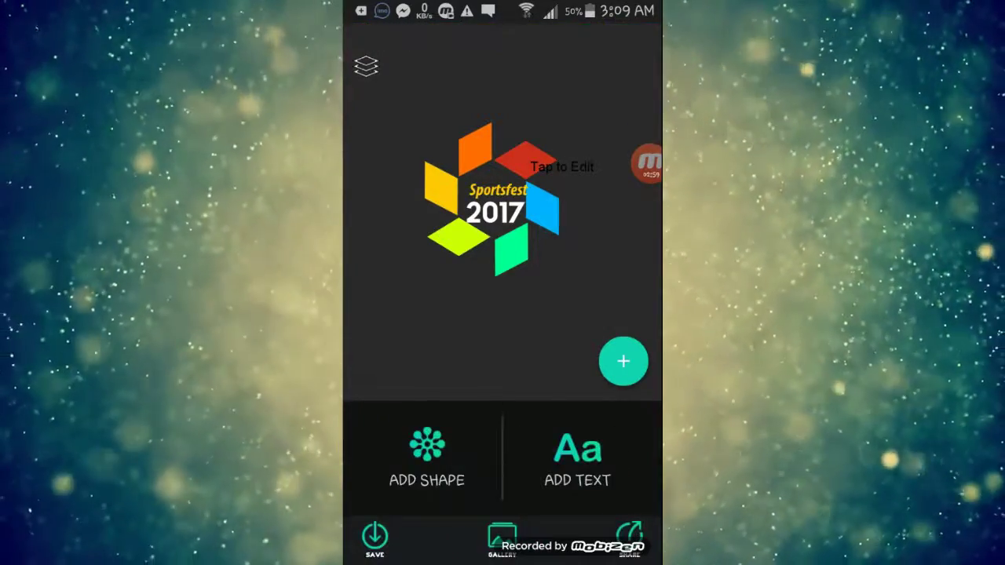
# - Replace the title Sportsfest with Tech420
pyautogui.click(499, 192)
pyautogui.click(496, 196)
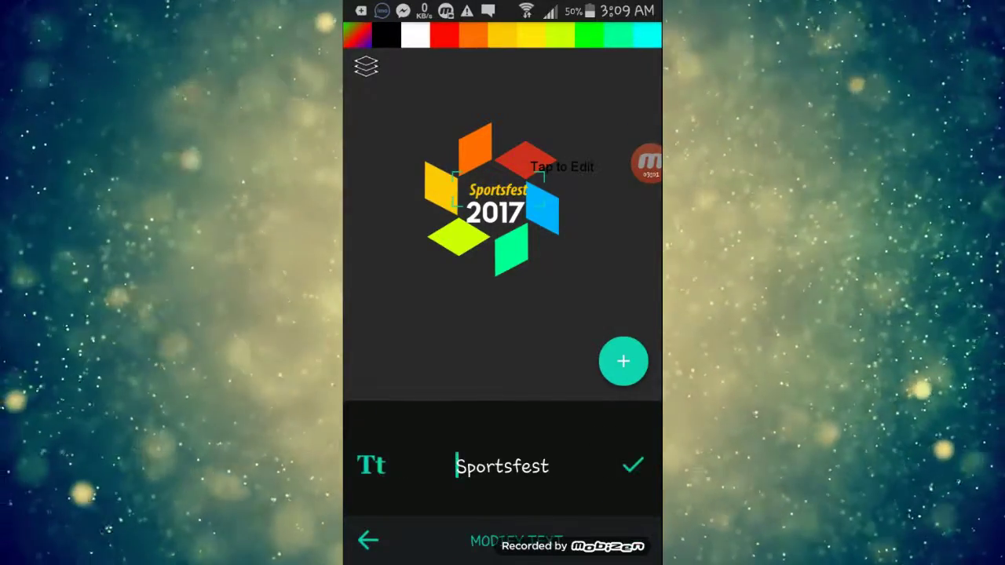
pyautogui.click(549, 466)
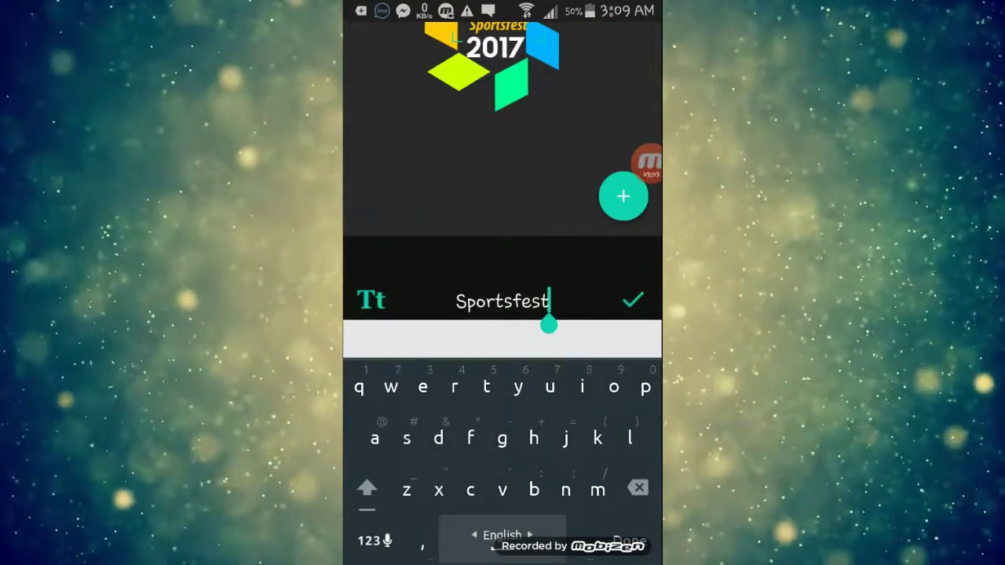
pyautogui.press('BackSpace')
pyautogui.press('BackSpace')
pyautogui.press('BackSpace')
pyautogui.press('BackSpace')
pyautogui.press('BackSpace')
pyautogui.press('BackSpace')
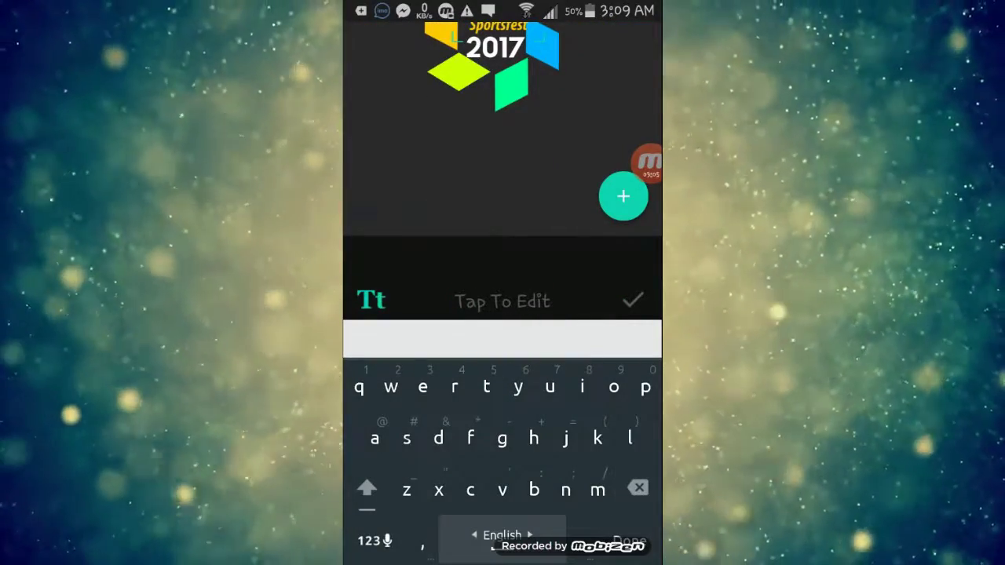
pyautogui.write('Te')
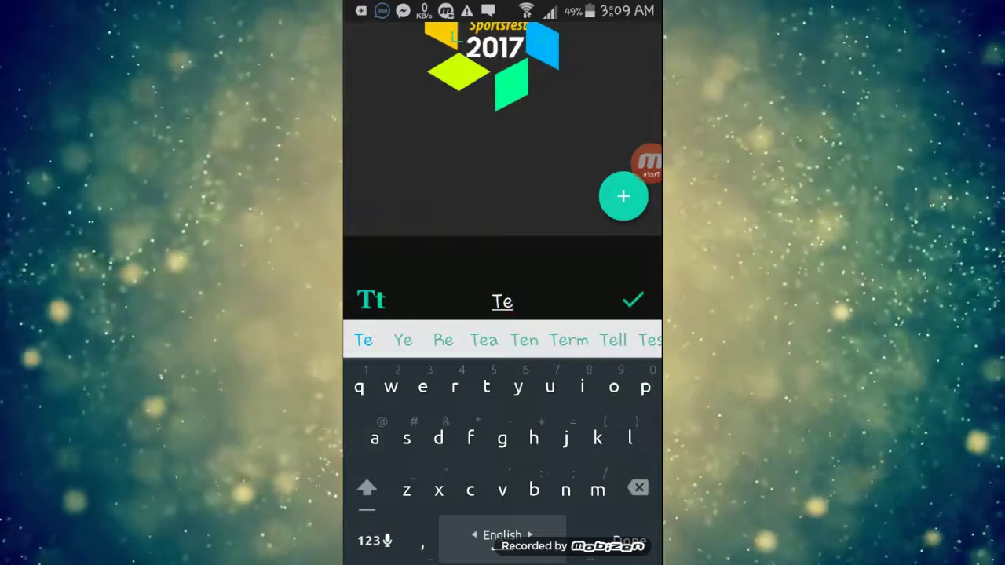
pyautogui.write('ch')
pyautogui.click(374, 540)
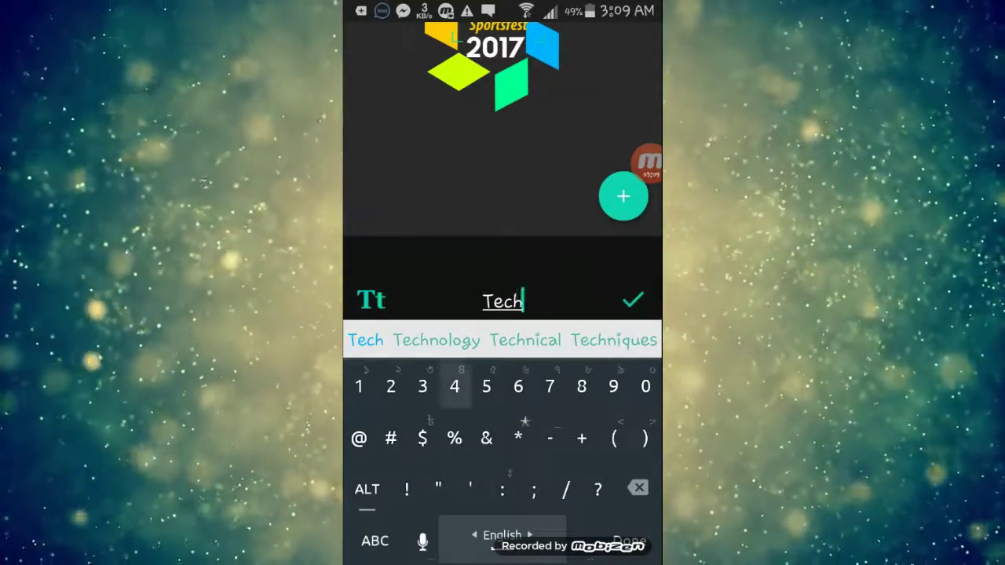
pyautogui.write('420')
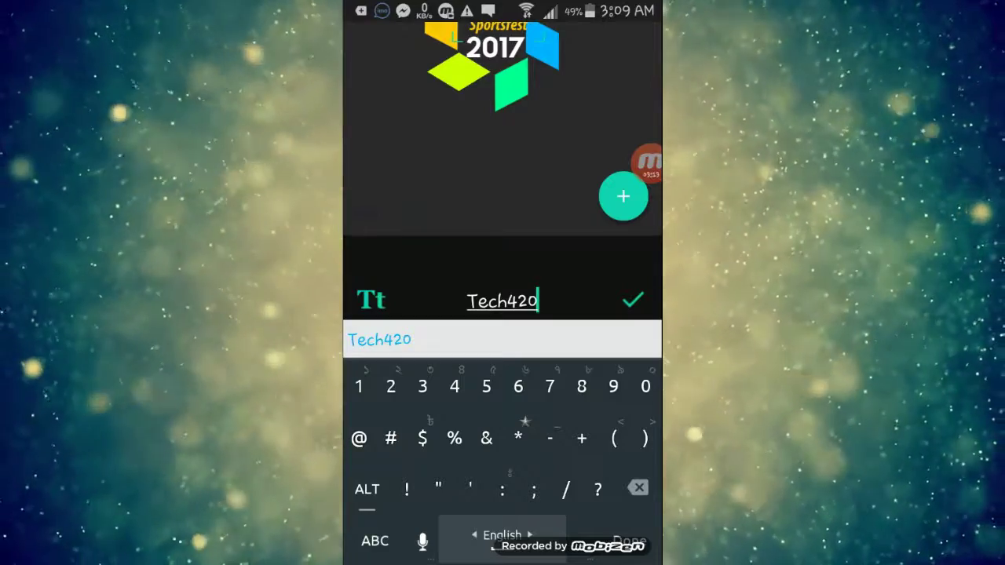
pyautogui.click(633, 299)
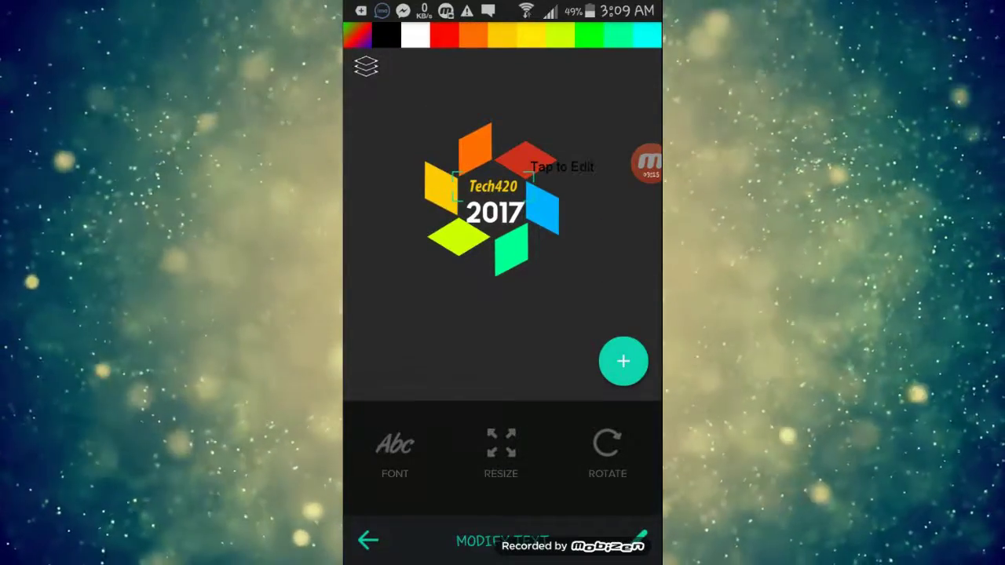
pyautogui.click(641, 538)
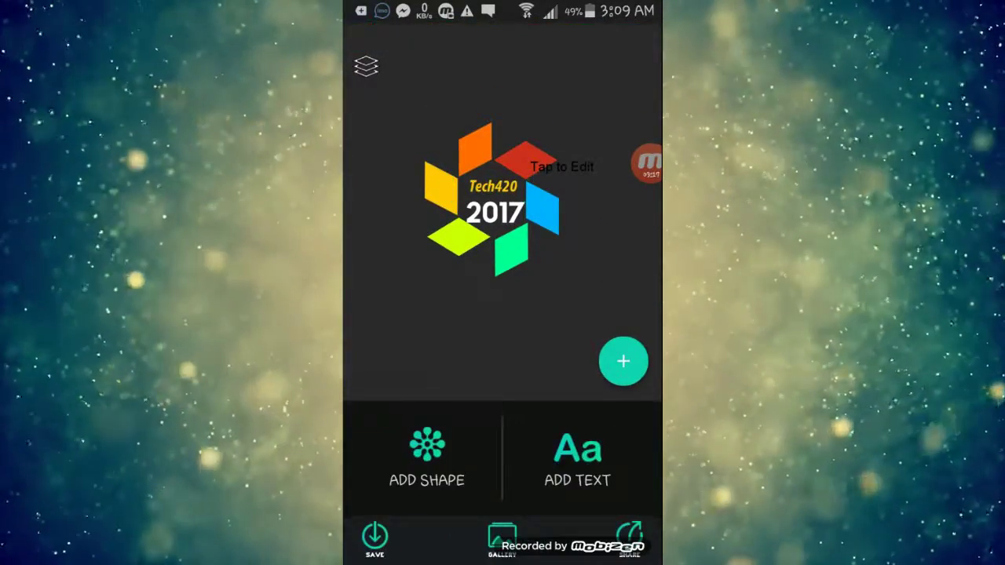
# - Drag the Tap to Edit label off the logo design
pyautogui.click(562, 167)
pyautogui.moveTo(562, 166)
pyautogui.mouseDown()
pyautogui.moveTo(598, 211)
pyautogui.moveTo(605, 306)
pyautogui.moveTo(457, 396)
pyautogui.mouseUp()
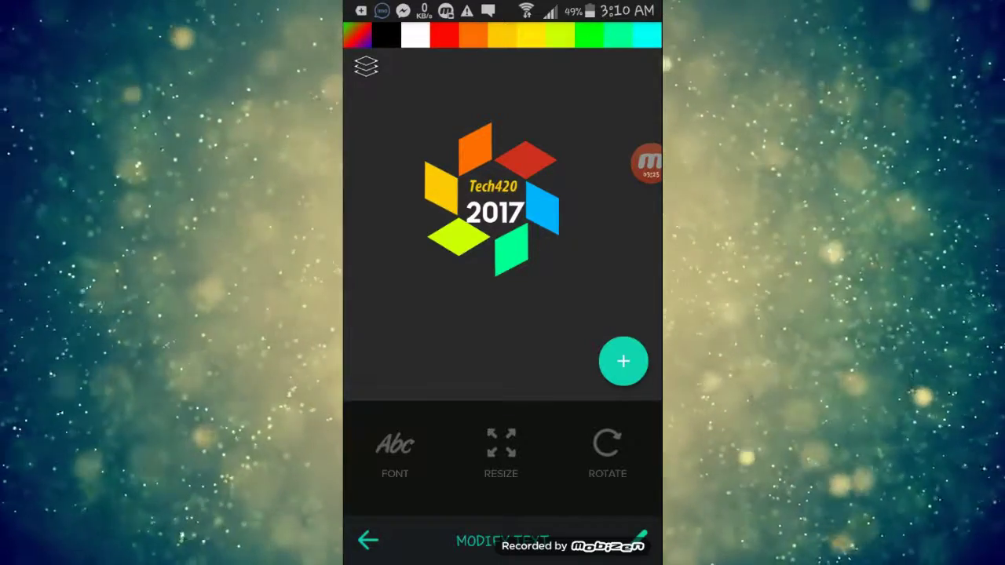
pyautogui.moveTo(647, 164); pyautogui.dragTo(646, 467)
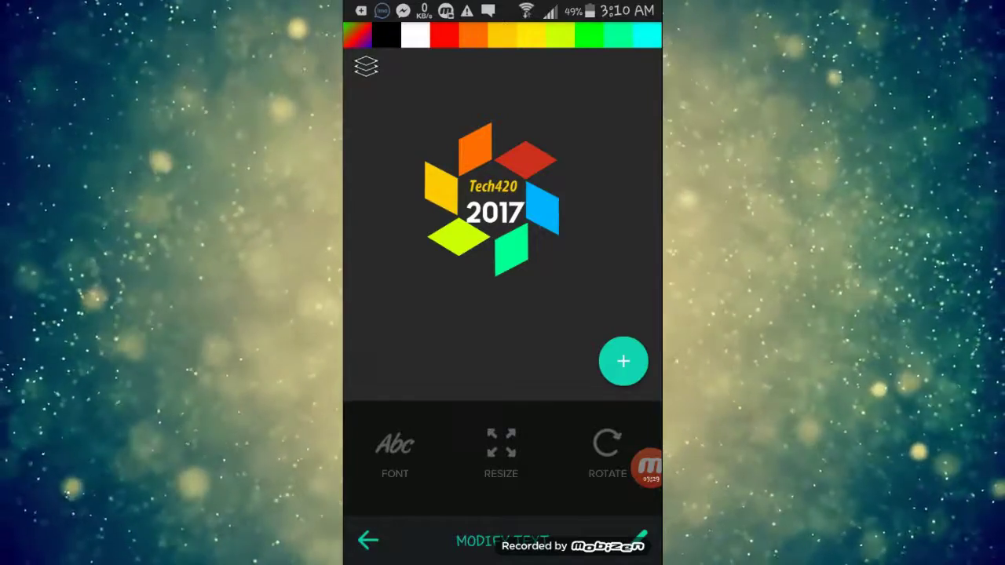
pyautogui.click(641, 538)
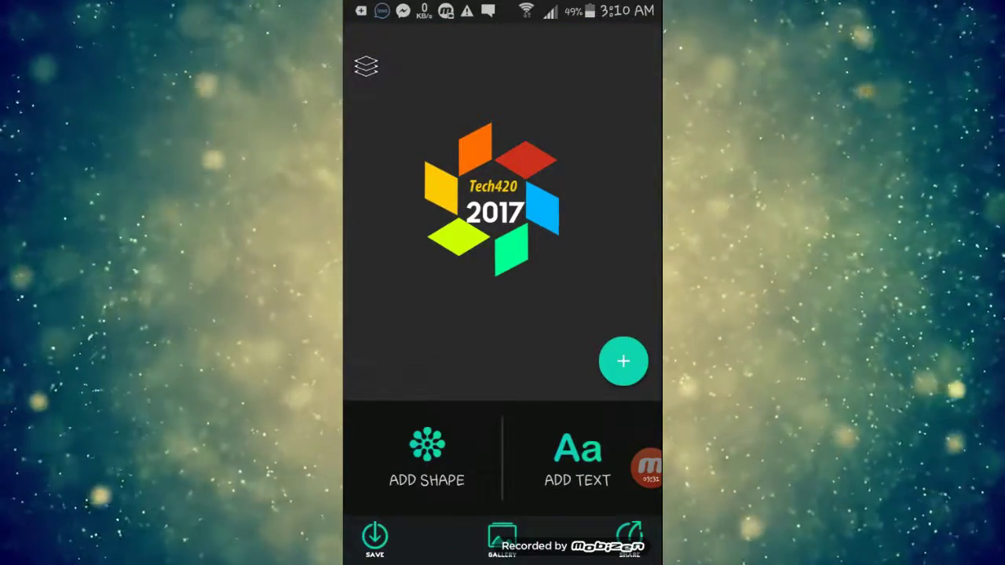
# - Save the logo as a new JPG file named 'cjfdjhffjjkhg'
pyautogui.click(375, 539)
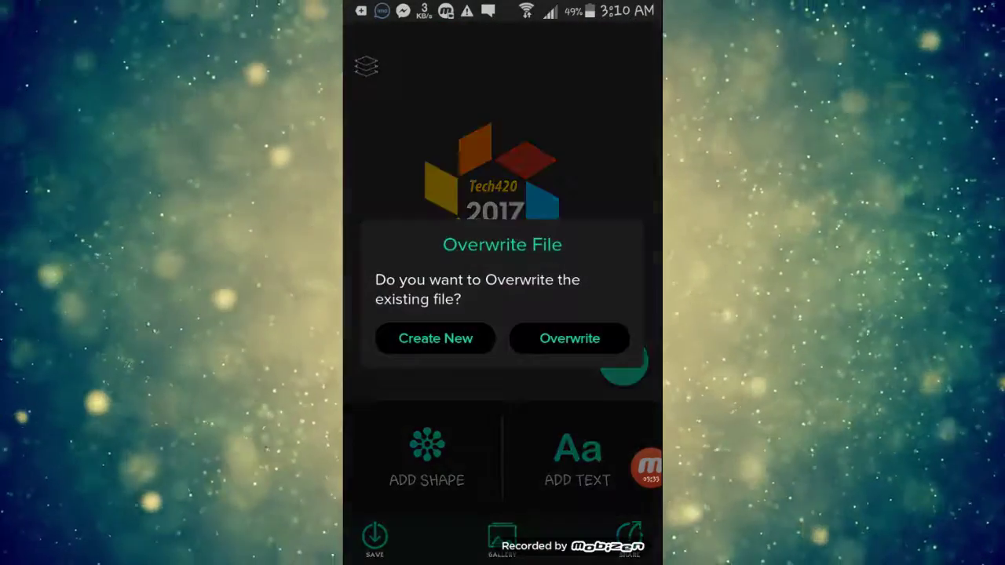
pyautogui.click(435, 338)
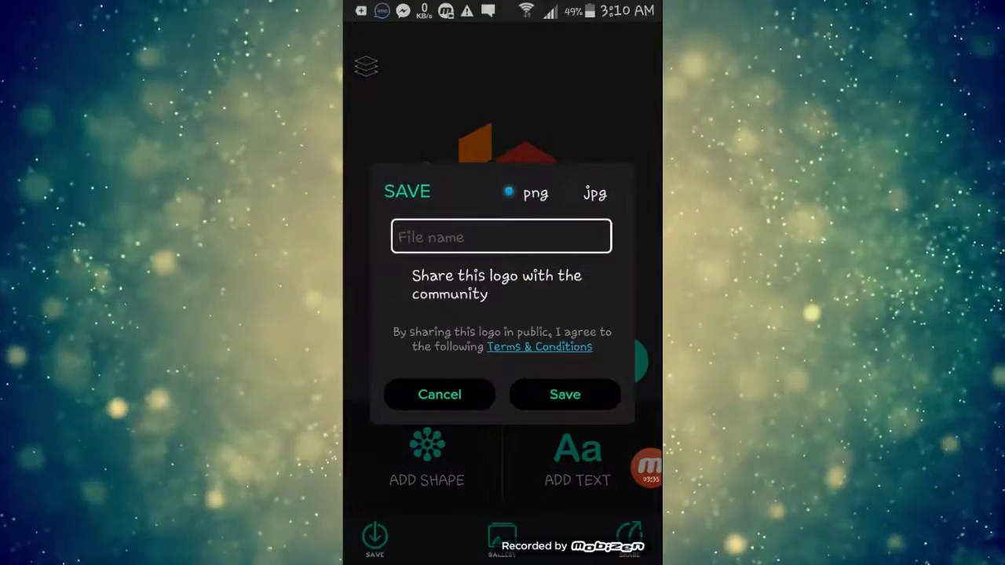
pyautogui.click(502, 233)
pyautogui.write('cjfdjhf')
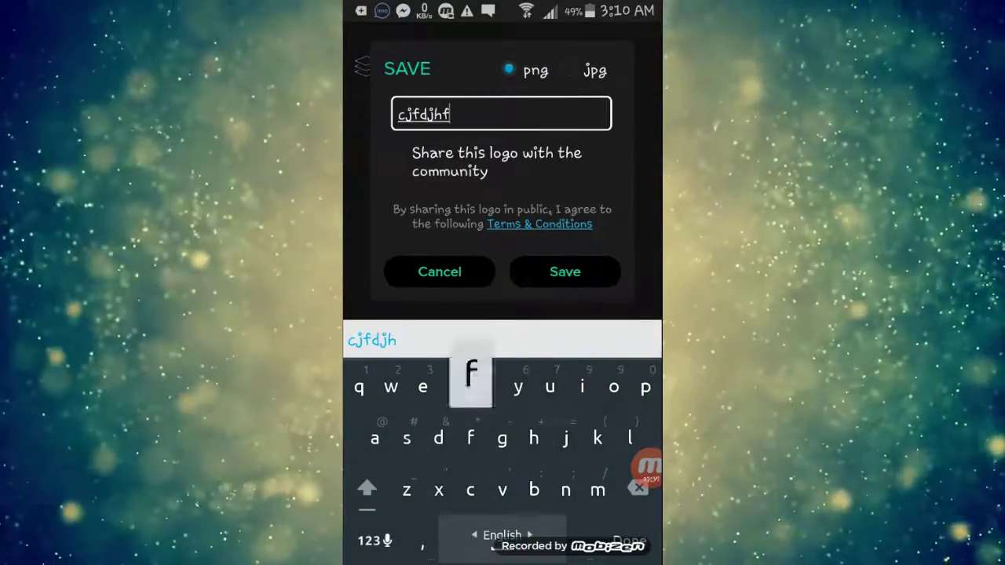
pyautogui.write('fjjkhg')
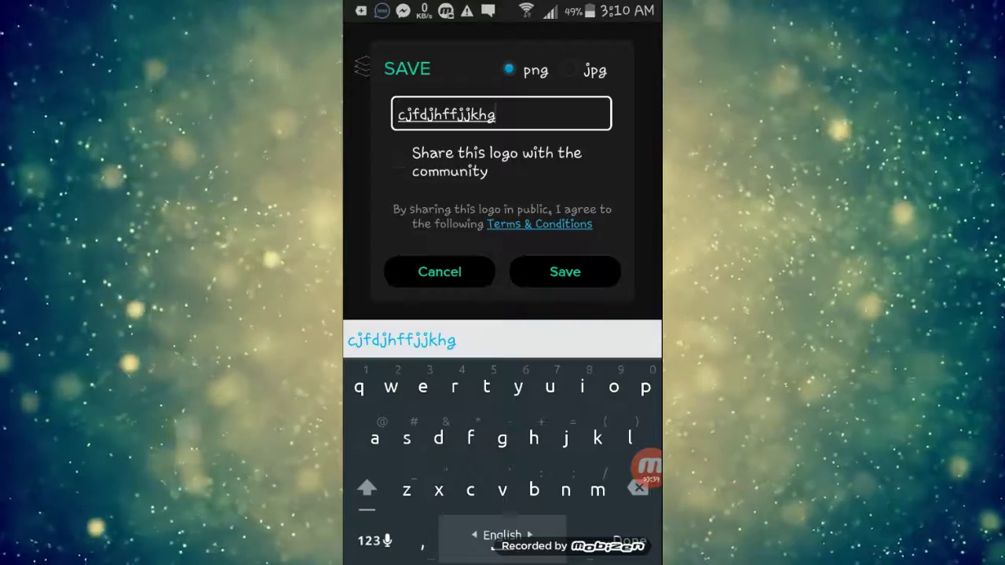
pyautogui.click(581, 69)
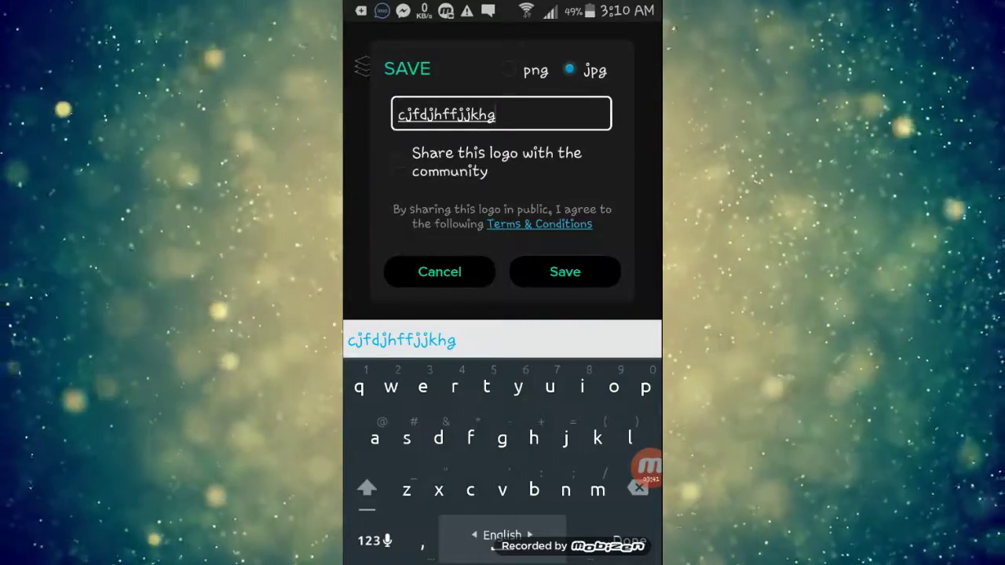
pyautogui.click(564, 272)
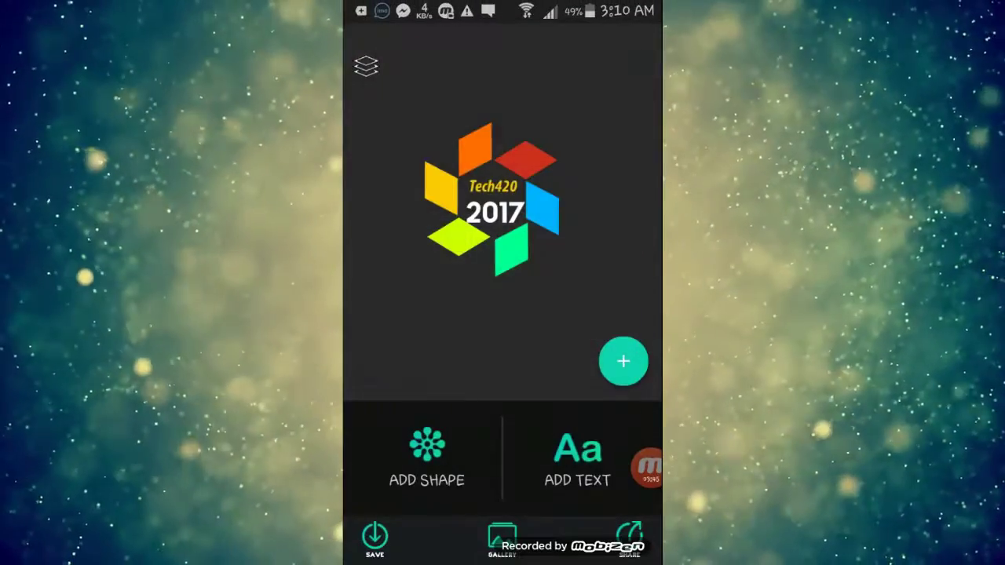
pyautogui.hotkey('alt', 'Tab')
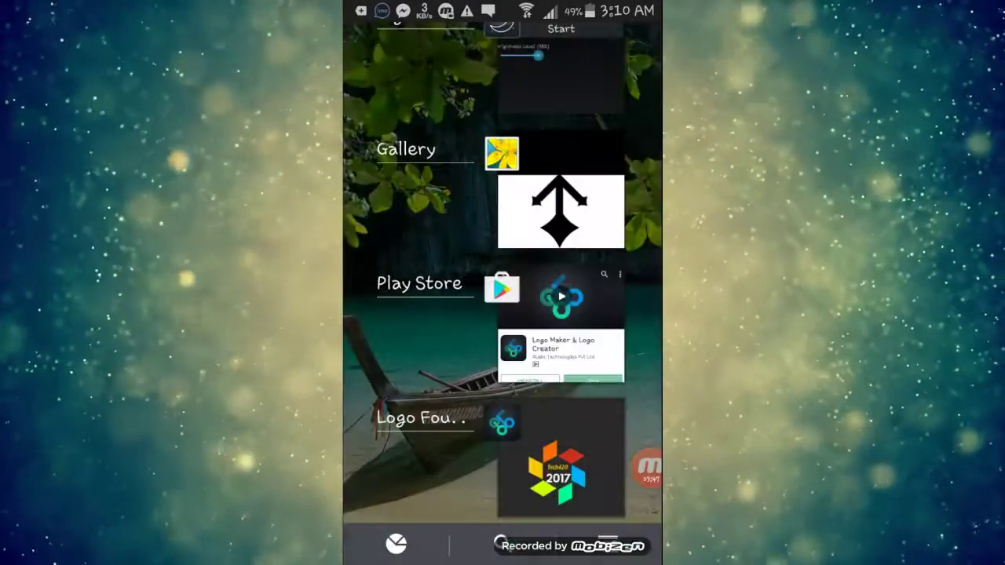
# - Open Gallery from recent apps and swipe to the saved Tech420 2017 logo image
pyautogui.click(561, 210)
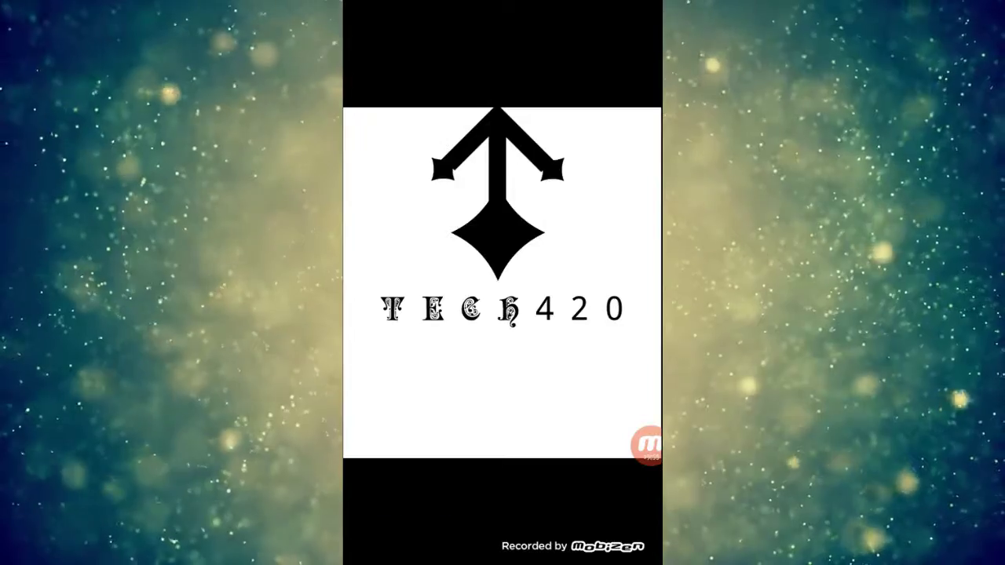
pyautogui.moveTo(596, 283); pyautogui.dragTo(392, 282)
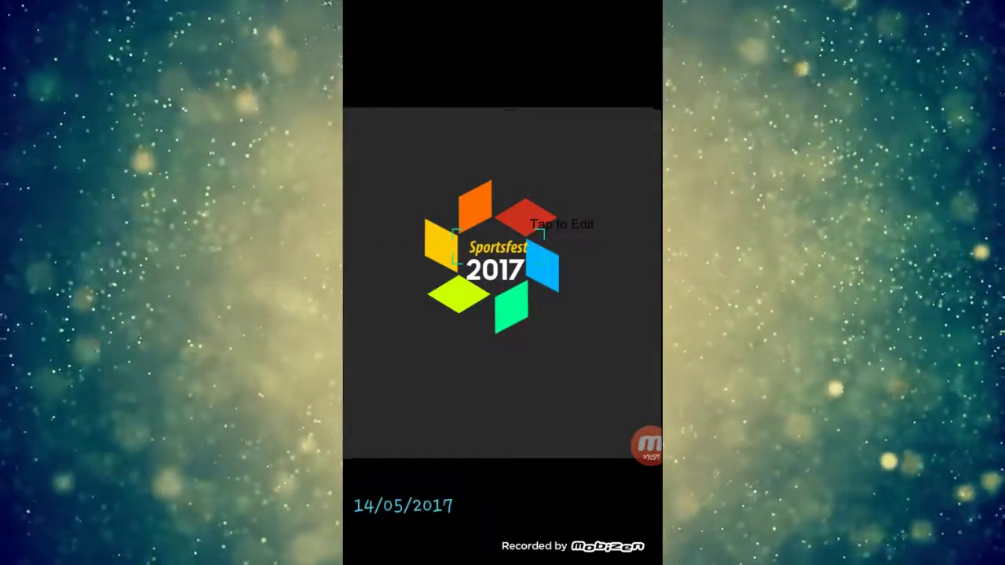
pyautogui.moveTo(597, 282); pyautogui.dragTo(392, 282)
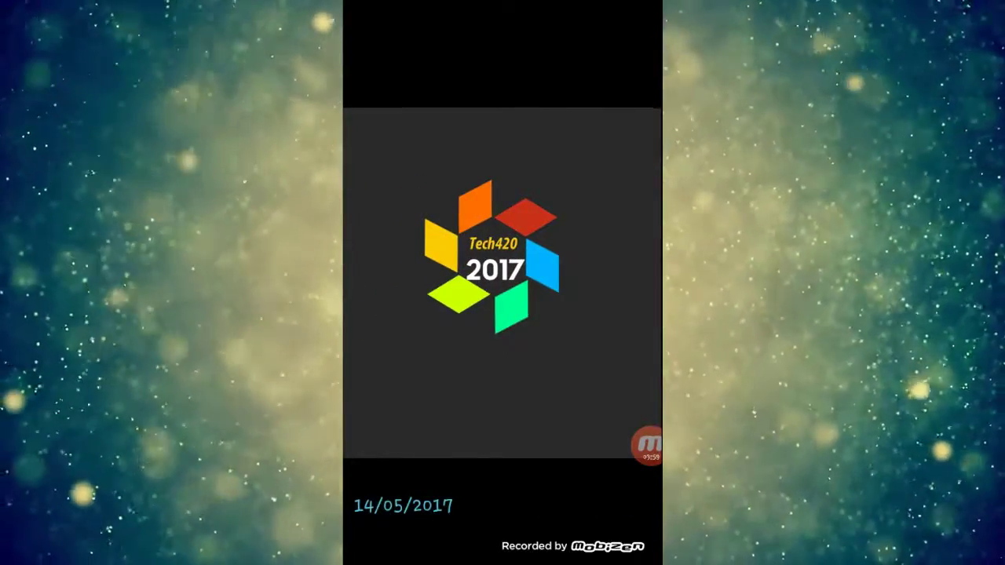